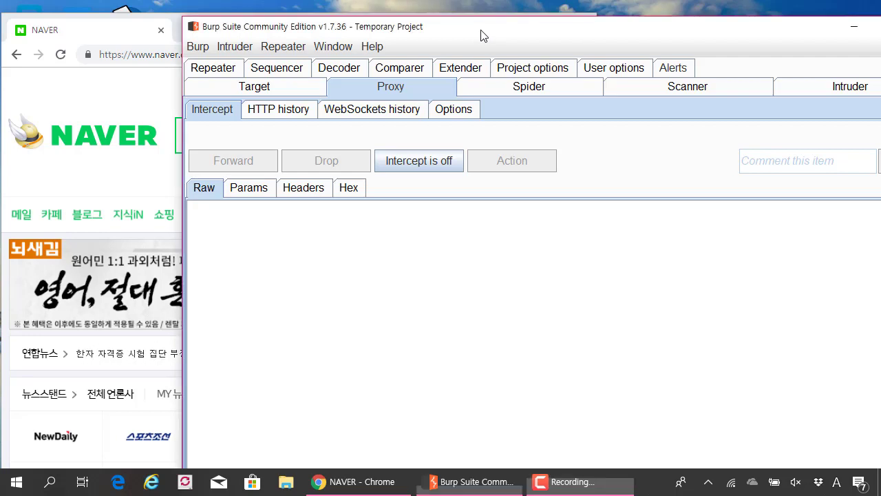
- Enable interception of server responses based on the listed rules in the proxy options
drag(483, 37, 480, 31)
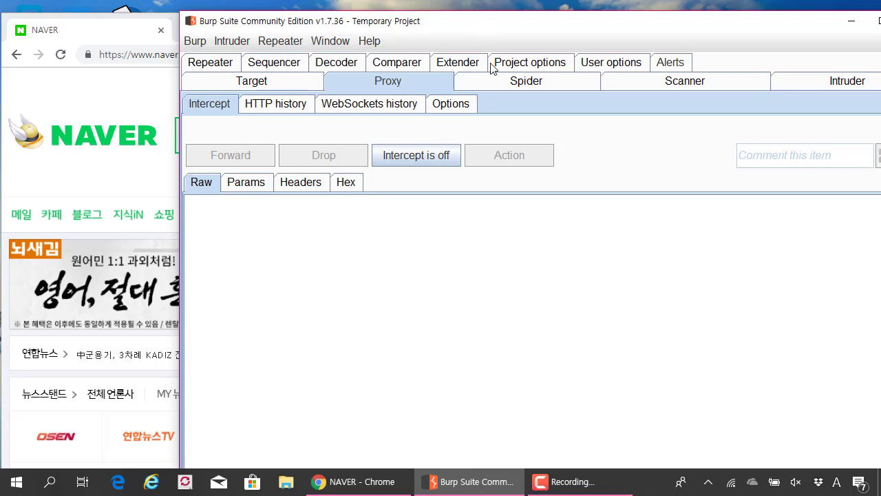
click(463, 107)
drag(476, 21, 453, 10)
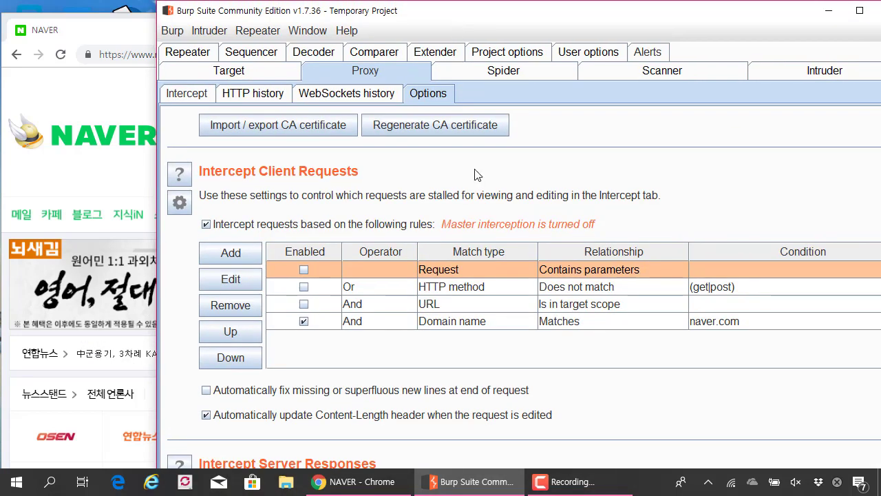
scroll(473, 195, up, 5)
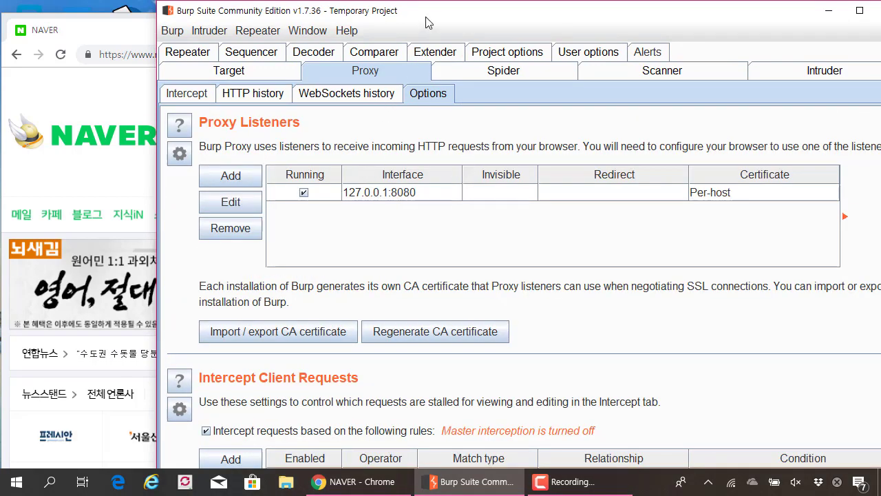
drag(426, 22, 423, 33)
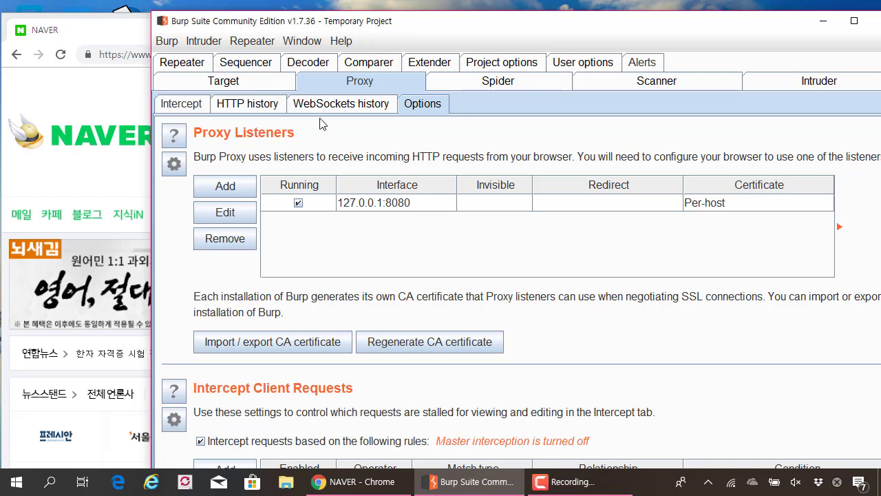
drag(236, 30, 233, 30)
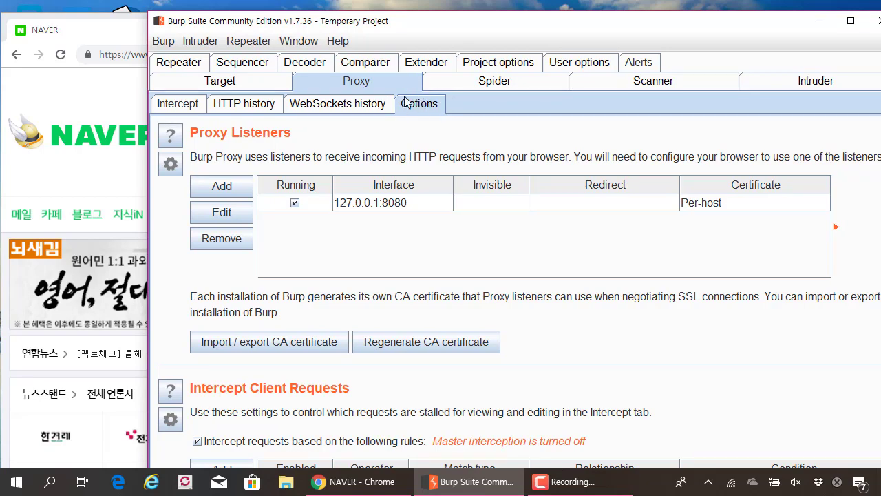
scroll(352, 248, down, 3)
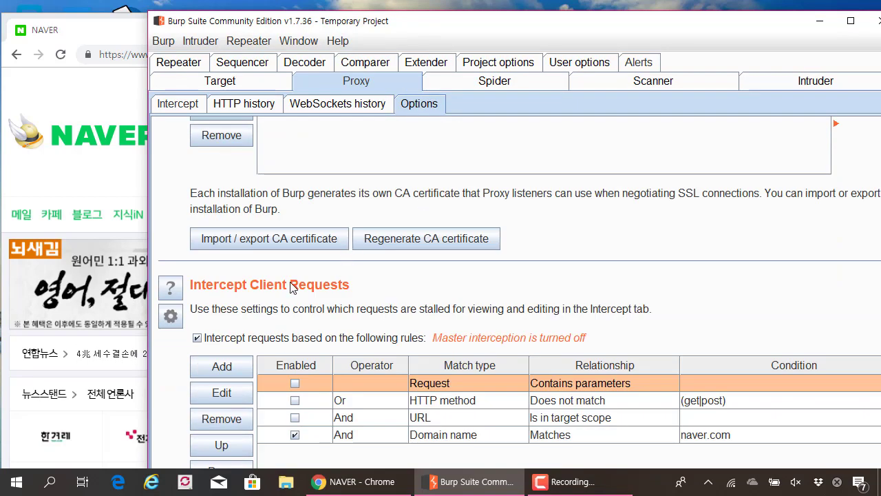
scroll(297, 282, down, 3)
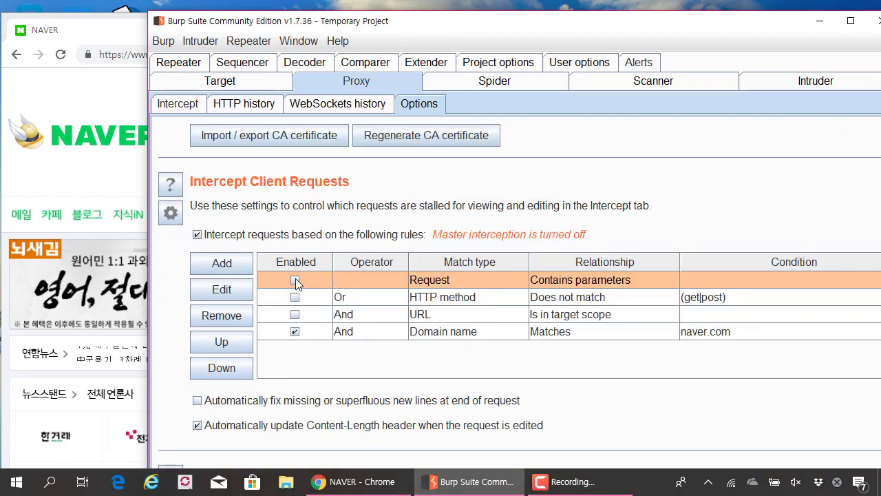
scroll(210, 244, down, 6)
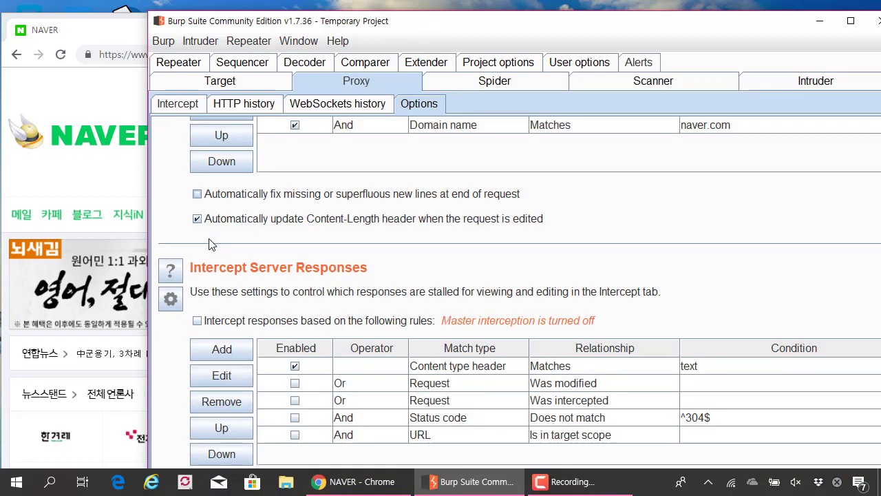
click(224, 324)
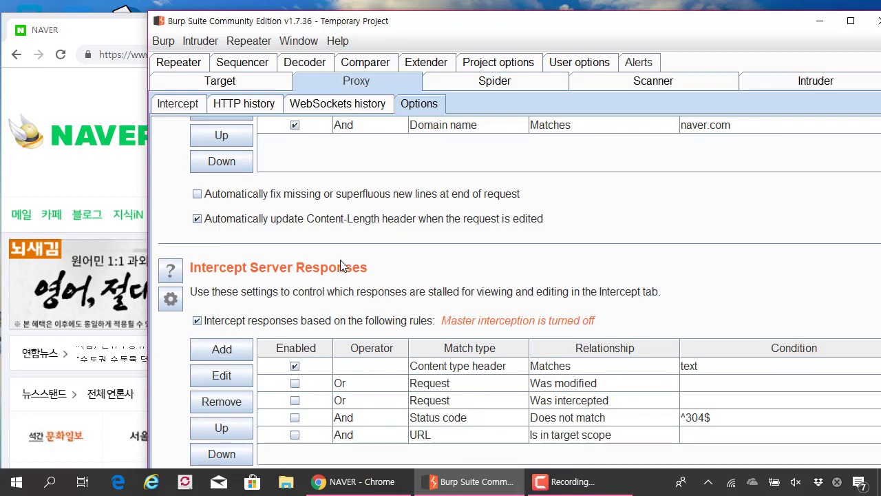
scroll(305, 261, up, 6)
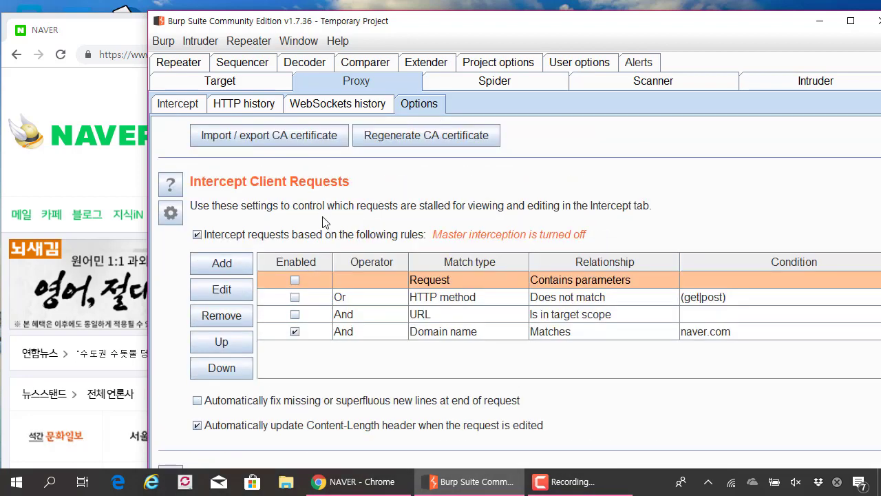
scroll(321, 216, down, 2)
mouse_move(317, 153)
mouse_down()
mouse_move(345, 235)
mouse_move(328, 384)
mouse_move(347, 391)
mouse_move(283, 158)
mouse_up()
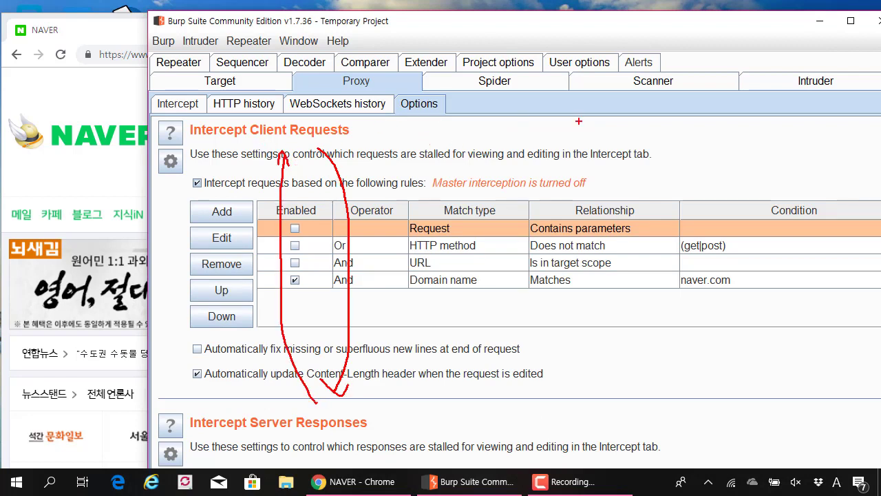
key(Escape)
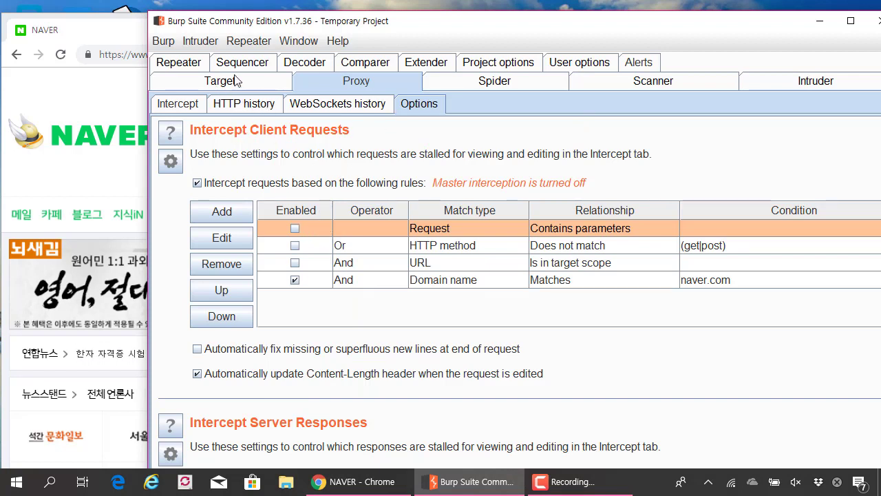
- Turn proxy interception on, focus the browser's address bar and forward the intercepted Google suggestion responses
click(178, 104)
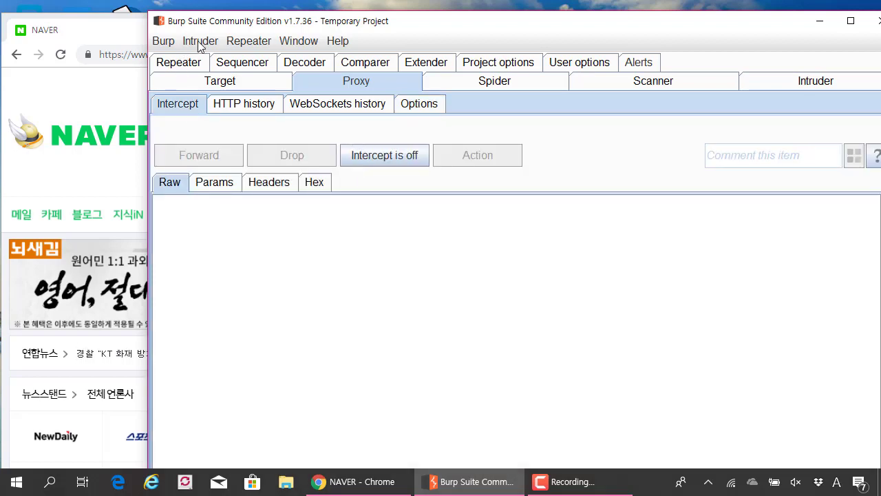
drag(231, 21, 390, 25)
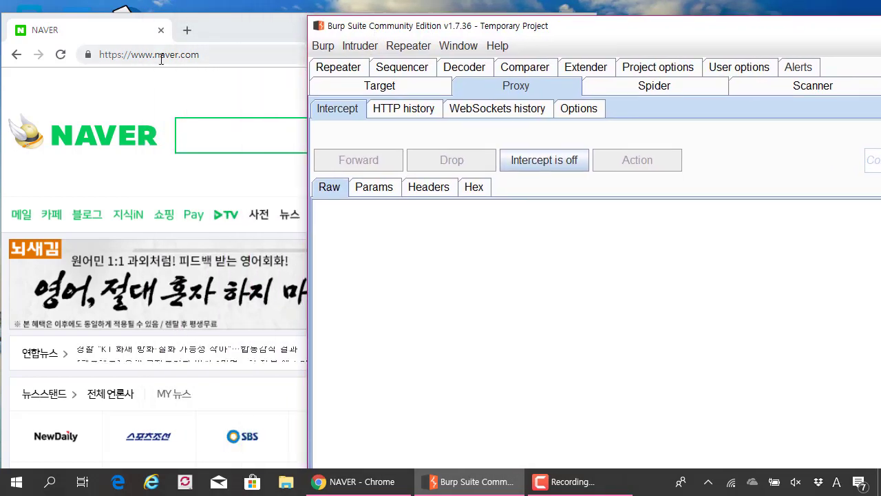
click(510, 160)
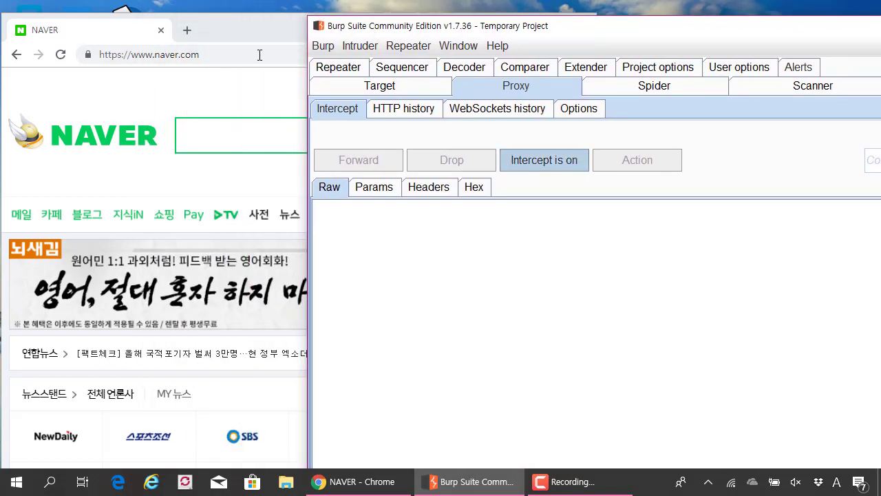
click(260, 55)
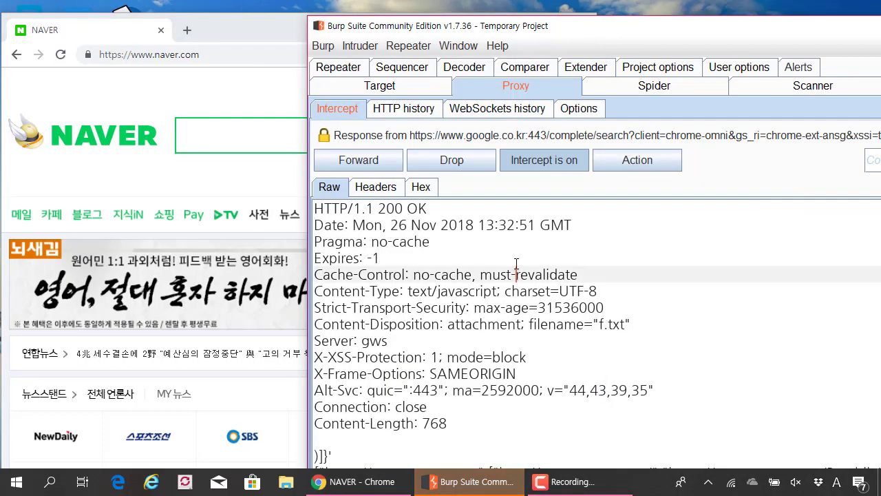
click(389, 160)
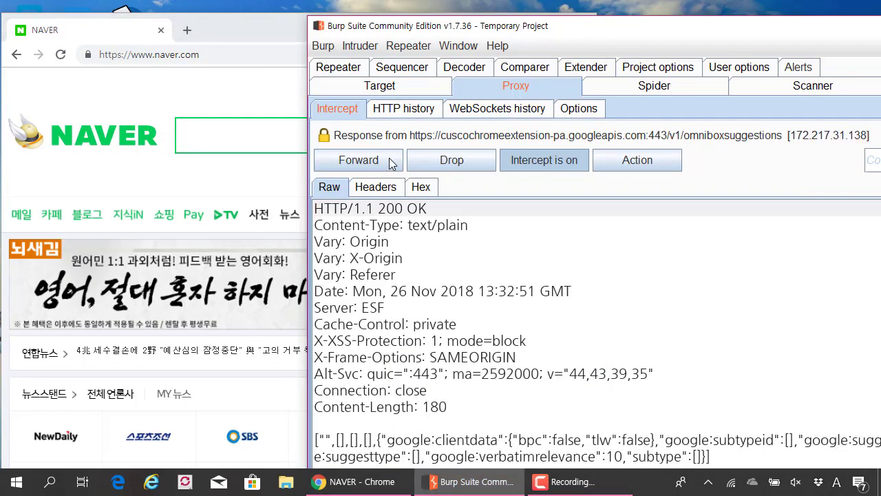
click(389, 160)
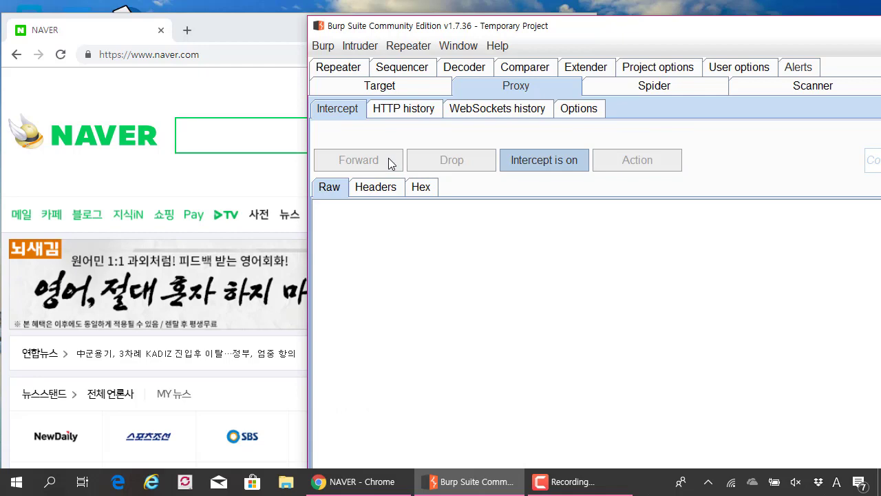
click(131, 135)
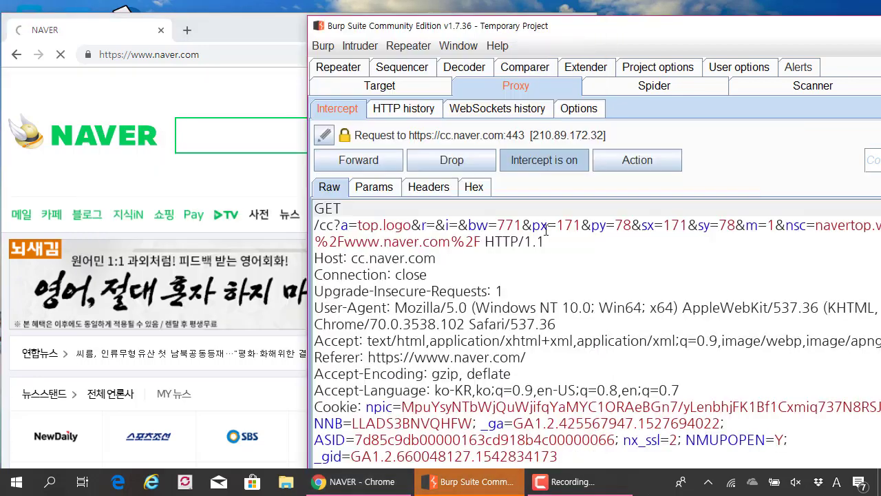
click(357, 160)
click(359, 162)
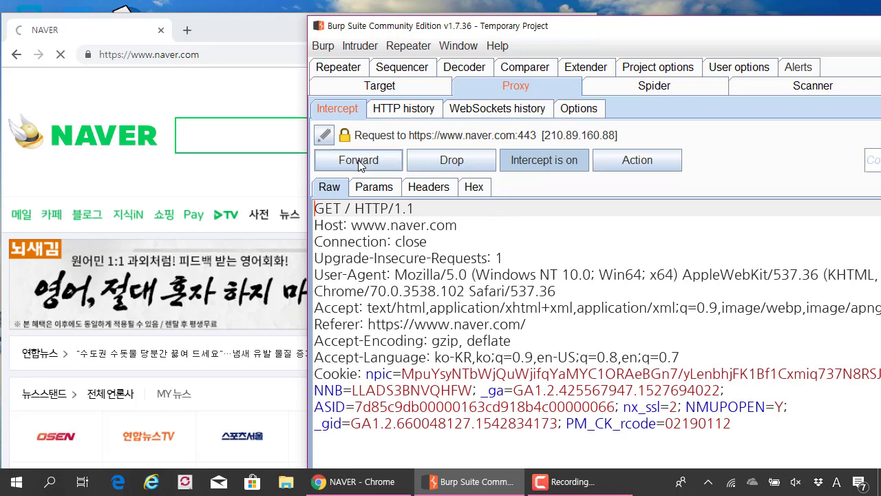
click(377, 161)
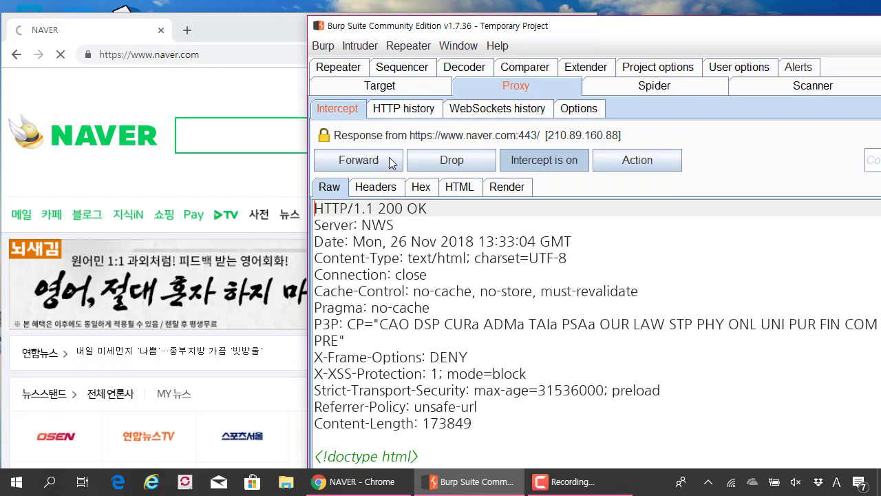
click(389, 157)
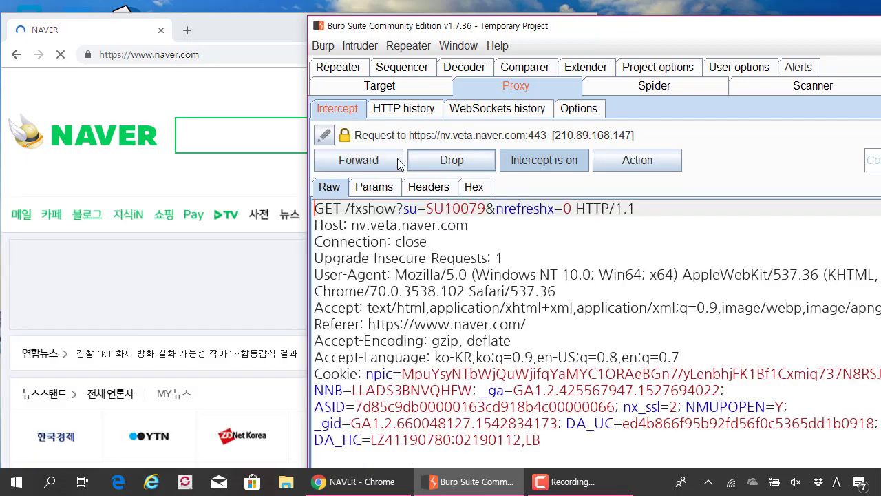
- Forward all remaining intercepted requests and responses for the NAVER page's ad and shopping content until the queue is empty
click(392, 159)
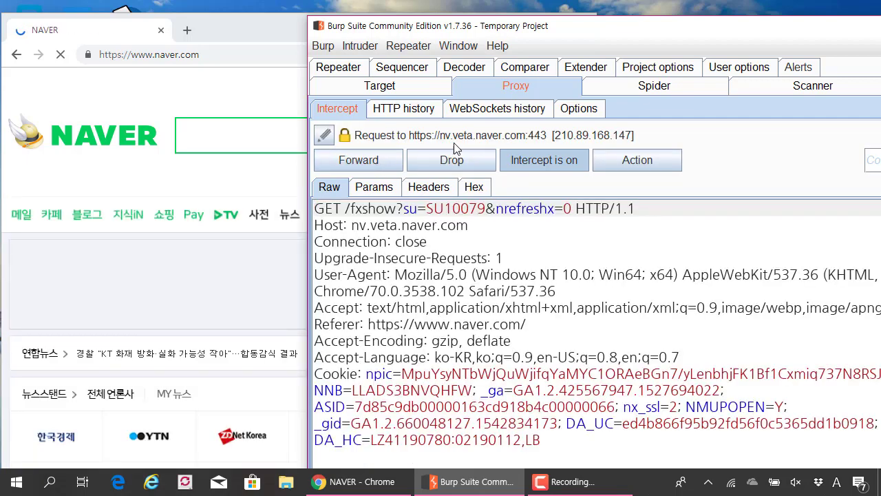
click(372, 163)
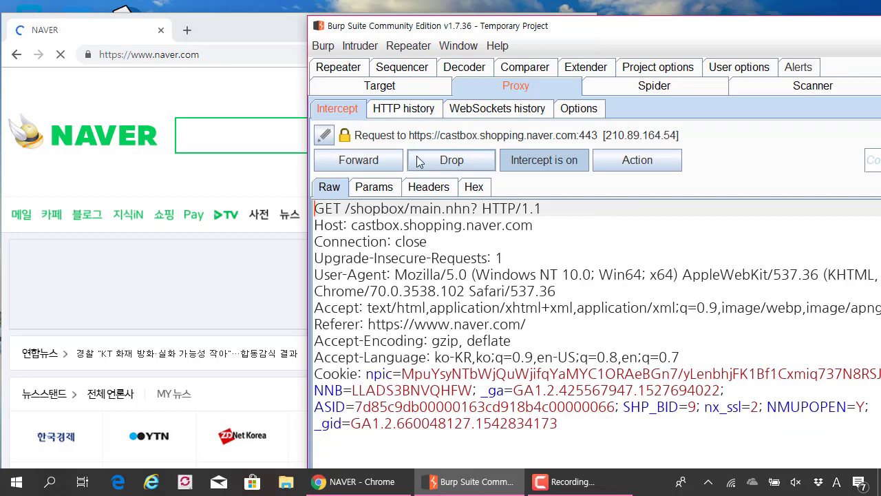
click(382, 161)
click(382, 160)
click(382, 161)
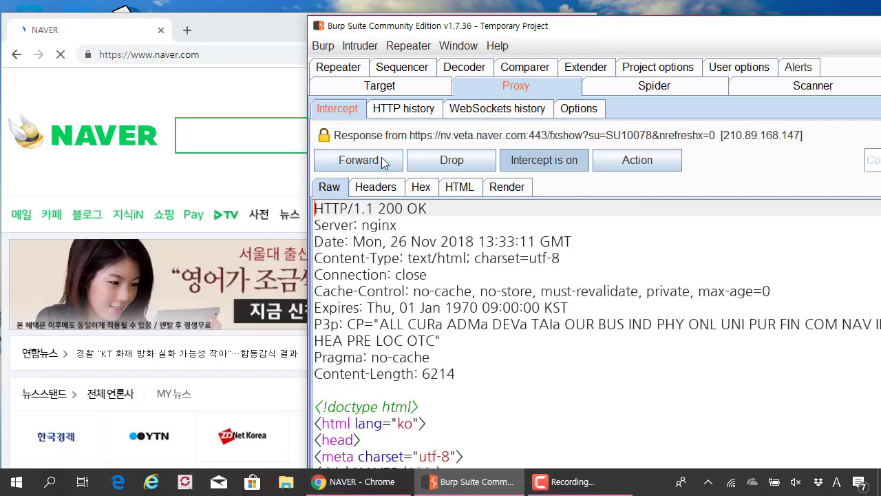
click(382, 160)
click(383, 160)
click(382, 157)
click(382, 157)
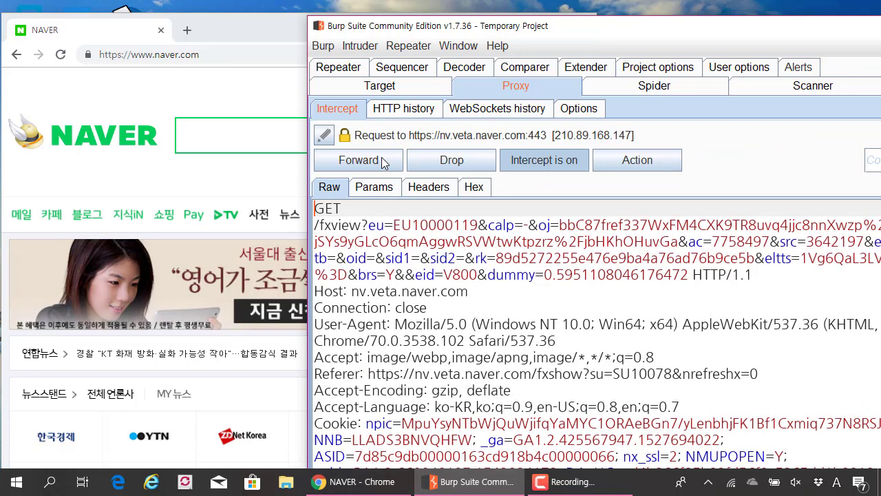
click(382, 157)
click(382, 157)
click(381, 157)
click(382, 157)
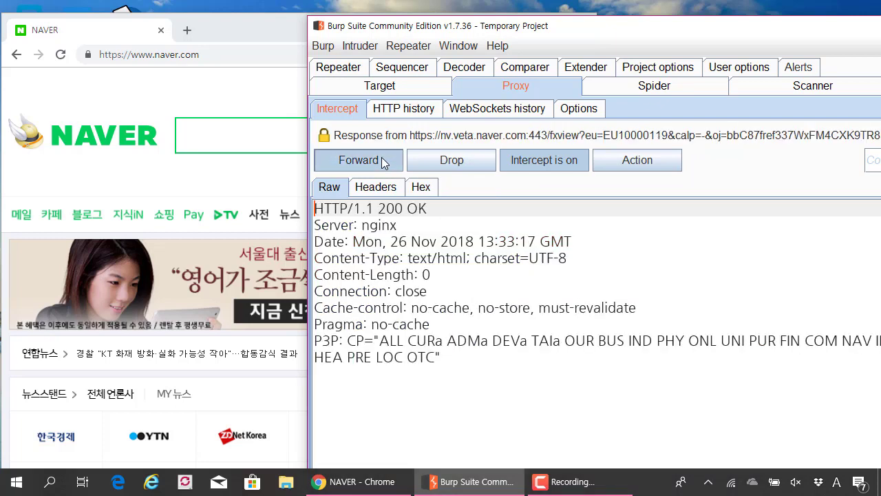
click(381, 157)
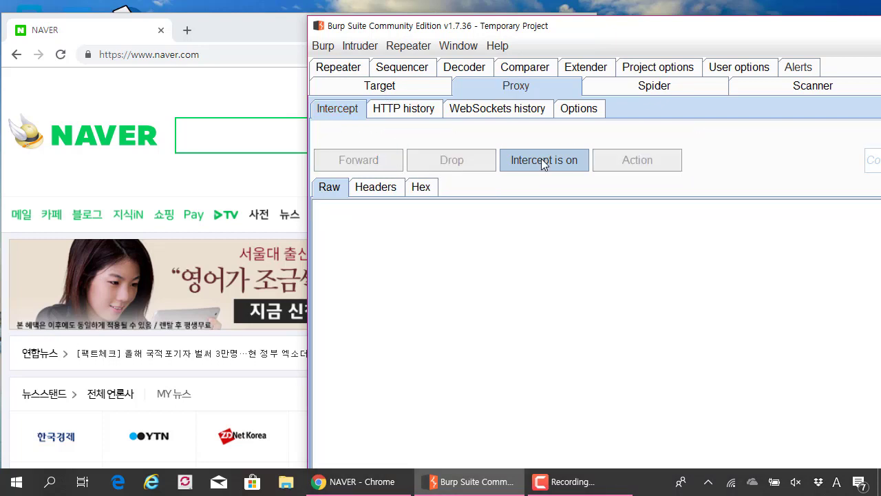
- Examine the hosts collected in the target site map and look through the linked content on the NAVER home page
click(408, 88)
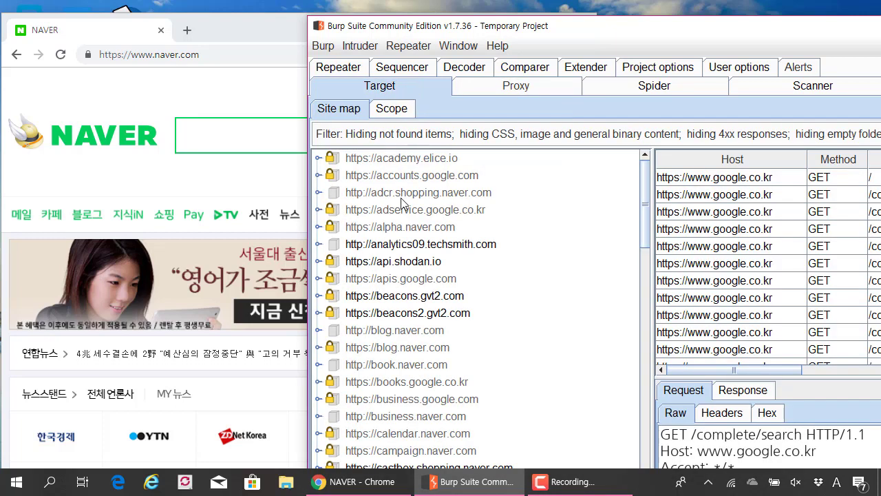
scroll(457, 318, down, 4)
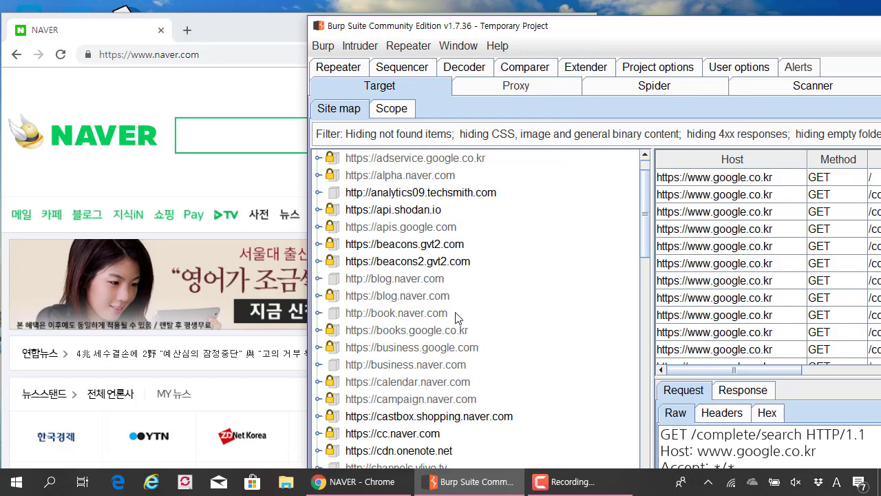
scroll(445, 319, down, 2)
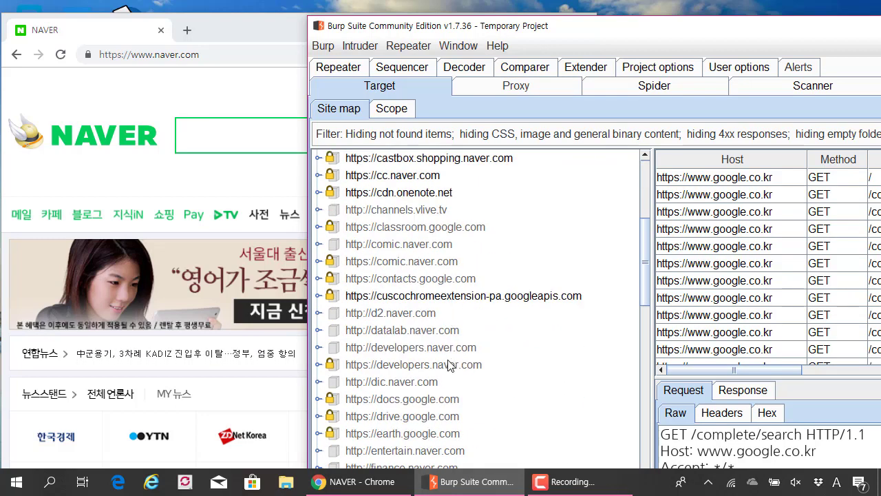
scroll(449, 363, down, 3)
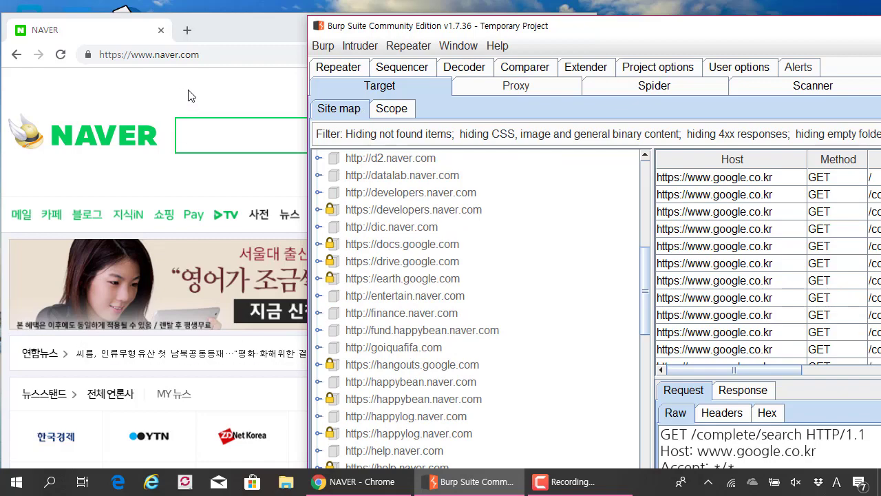
click(282, 122)
scroll(301, 185, down, 2)
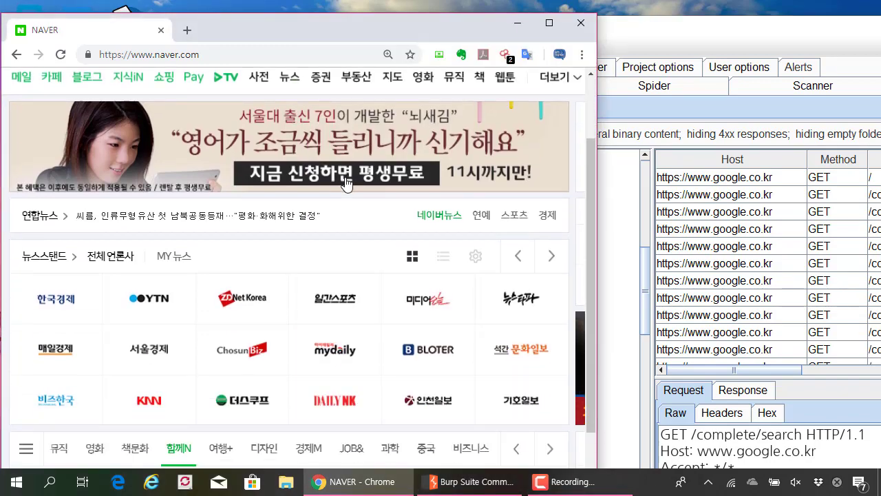
scroll(347, 183, down, 5)
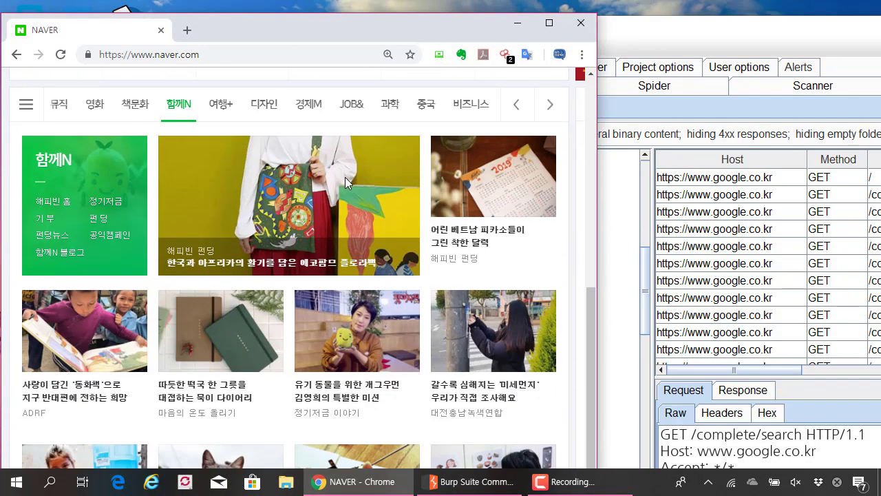
scroll(376, 276, down, 5)
scroll(390, 303, up, 12)
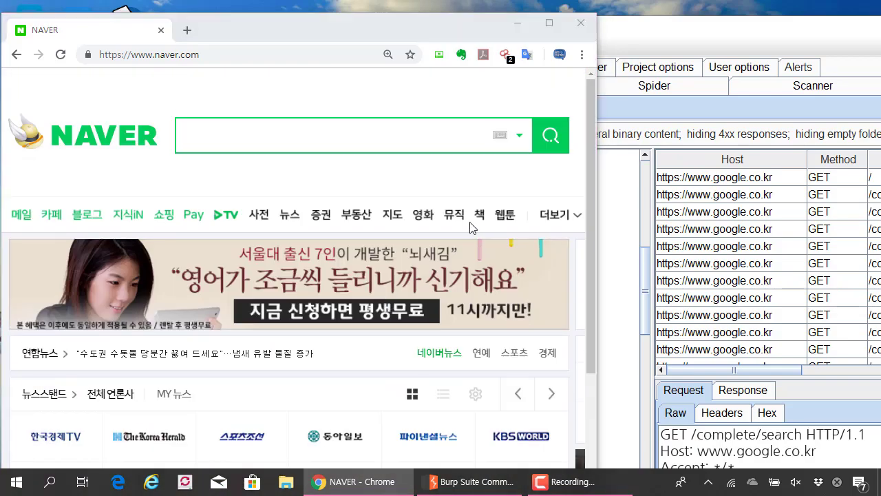
- Switch to Burp Suite and turn proxy interception off
key(alt+Tab)
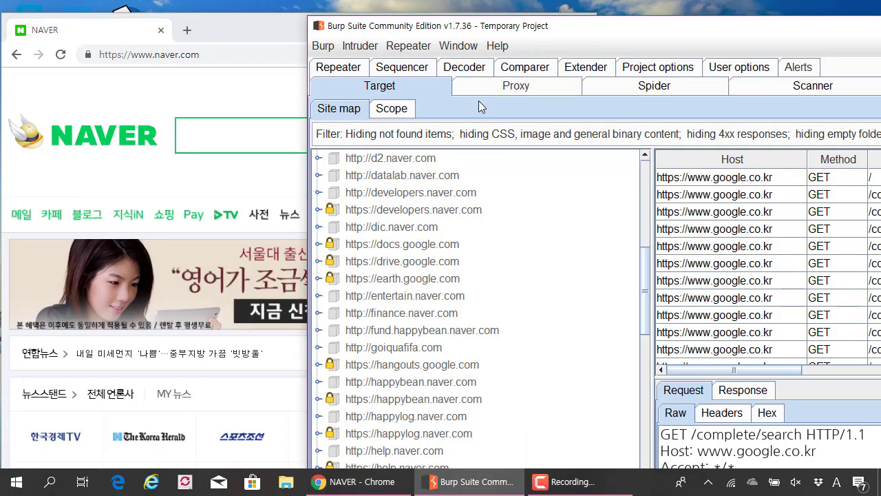
click(512, 90)
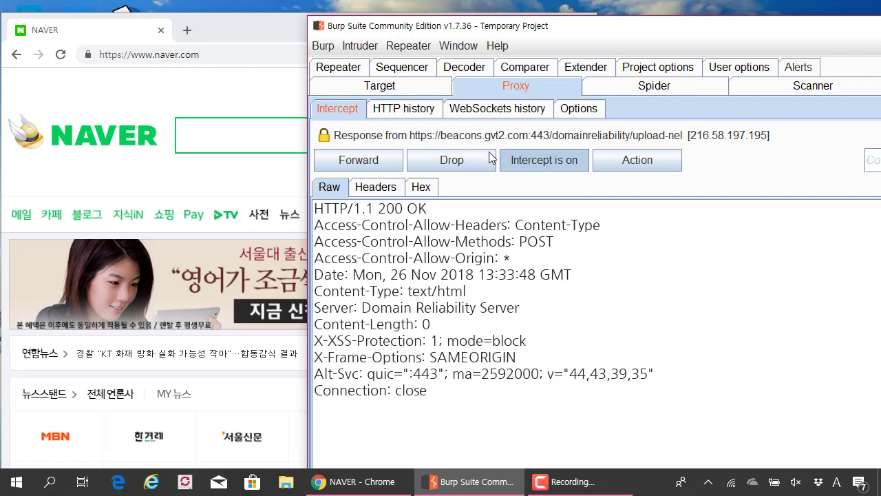
click(537, 161)
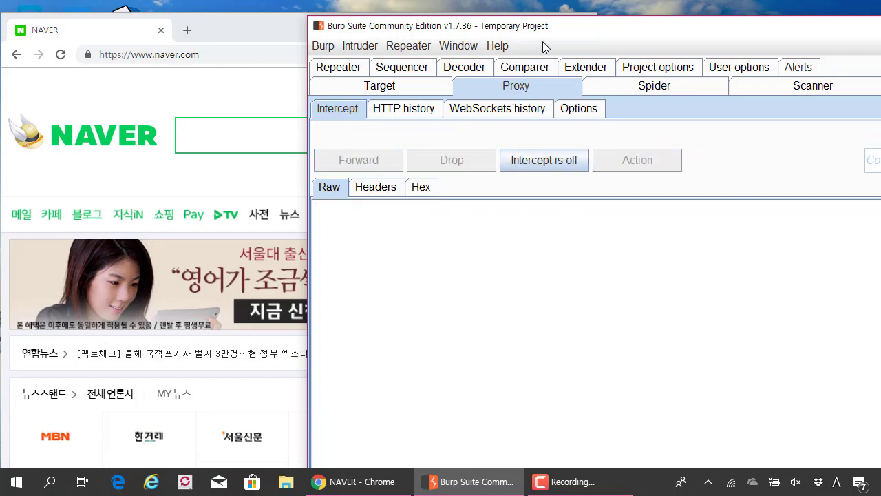
drag(543, 34, 527, 32)
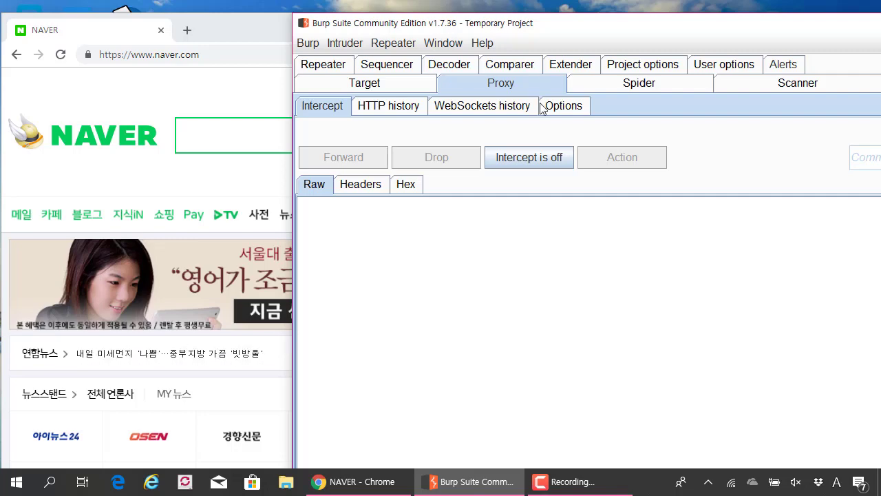
- Examine the proxy's interception rules for client requests and server responses
click(562, 106)
drag(570, 30, 472, 29)
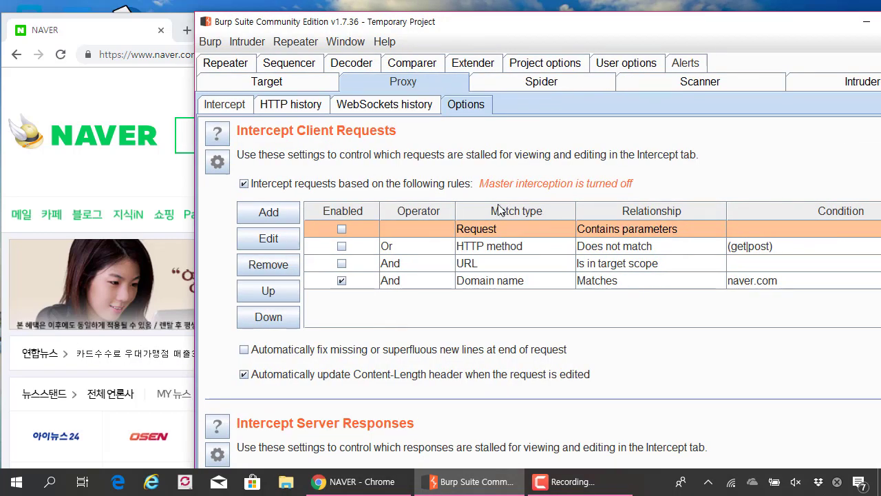
scroll(474, 234, down, 3)
scroll(473, 234, down, 2)
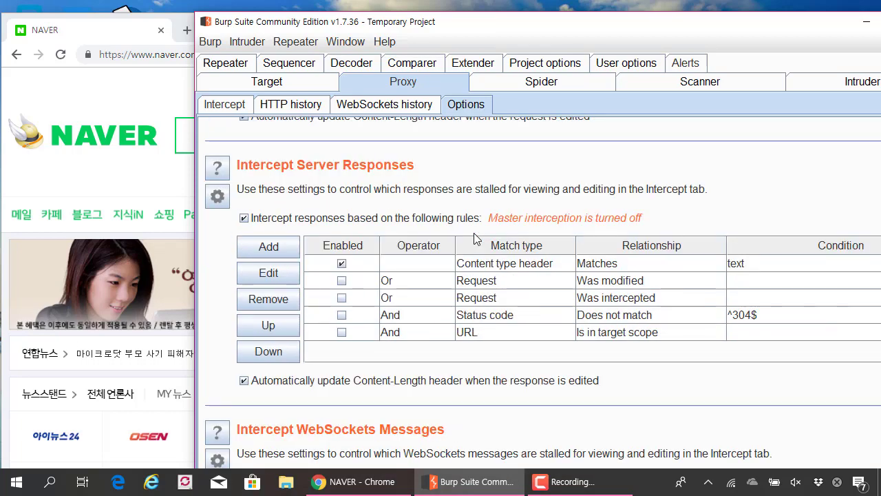
scroll(473, 234, up, 5)
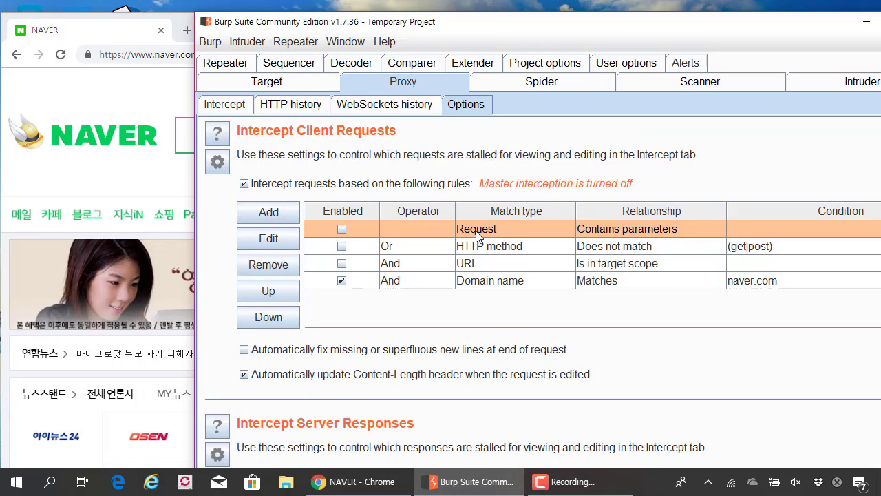
scroll(386, 199, up, 1)
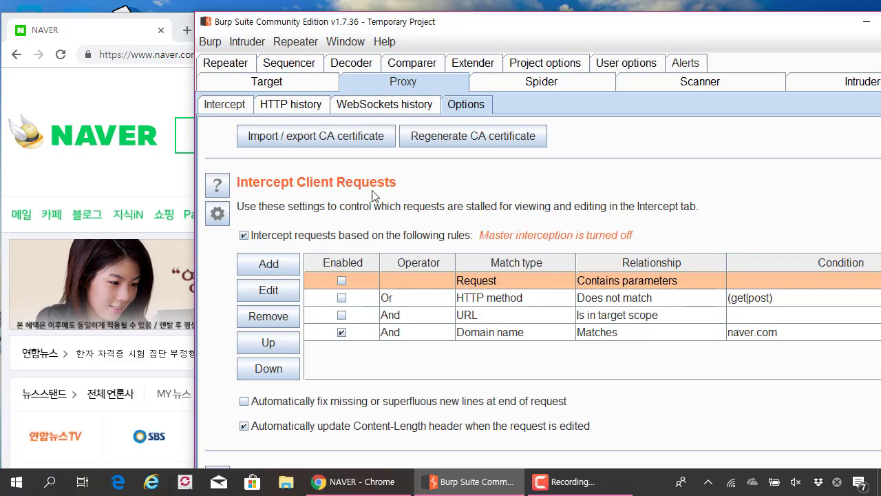
scroll(344, 203, down, 5)
scroll(343, 217, up, 3)
scroll(344, 220, up, 1)
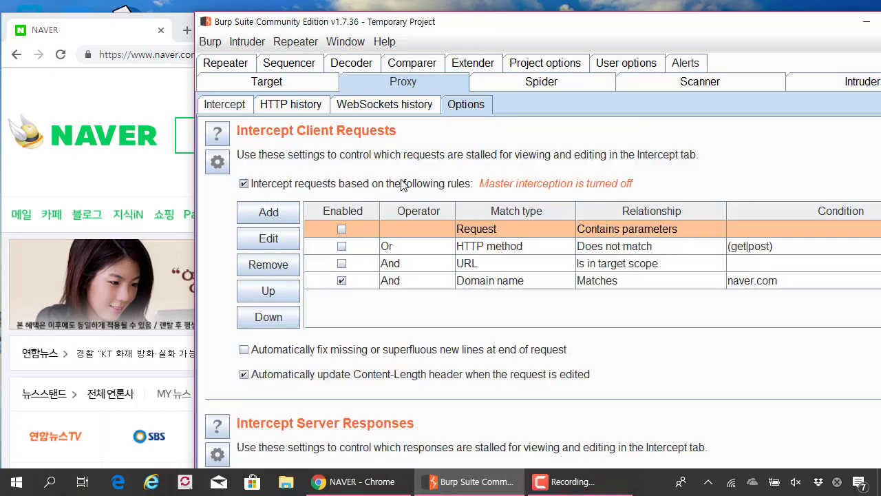
scroll(358, 276, down, 2)
scroll(378, 318, up, 2)
- Add a client request interception rule with operator And, match type Domain name, relationship Matches and condition naver.com
click(279, 214)
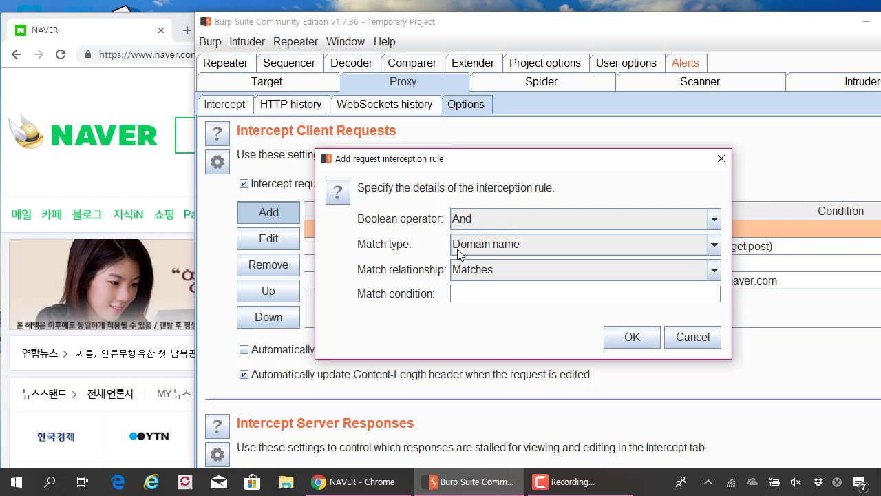
click(505, 246)
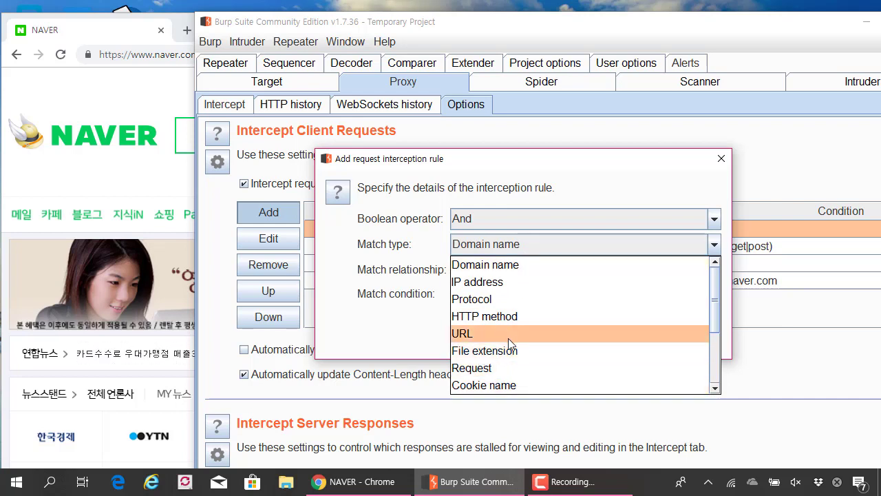
drag(501, 165, 479, 149)
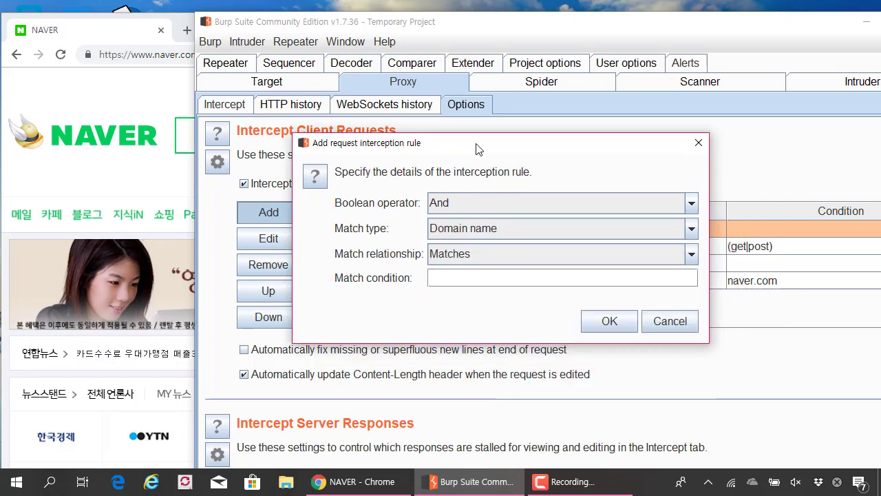
click(475, 228)
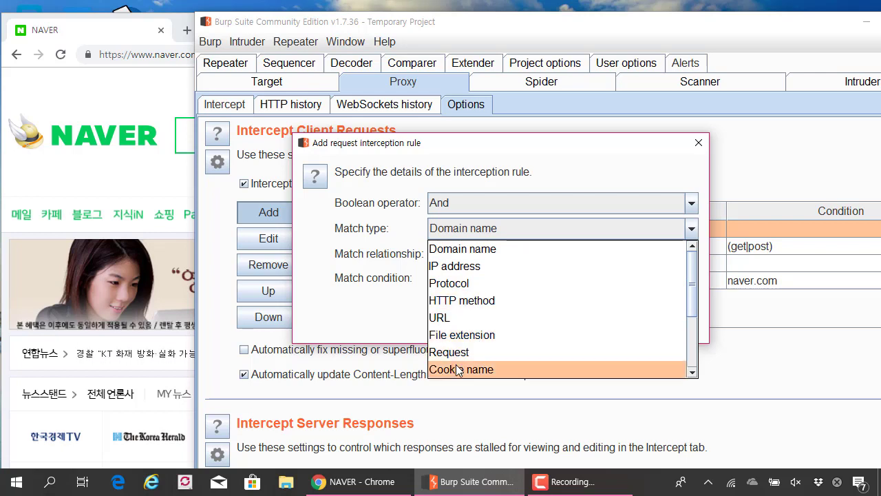
click(468, 249)
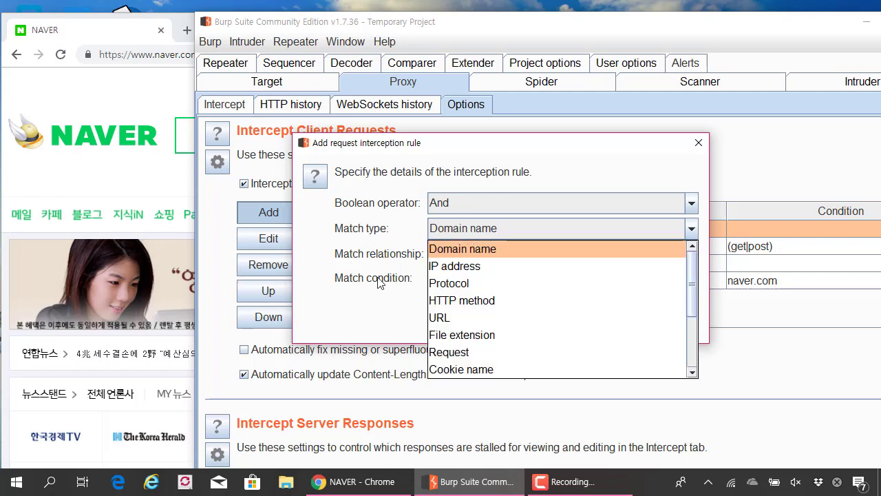
click(354, 289)
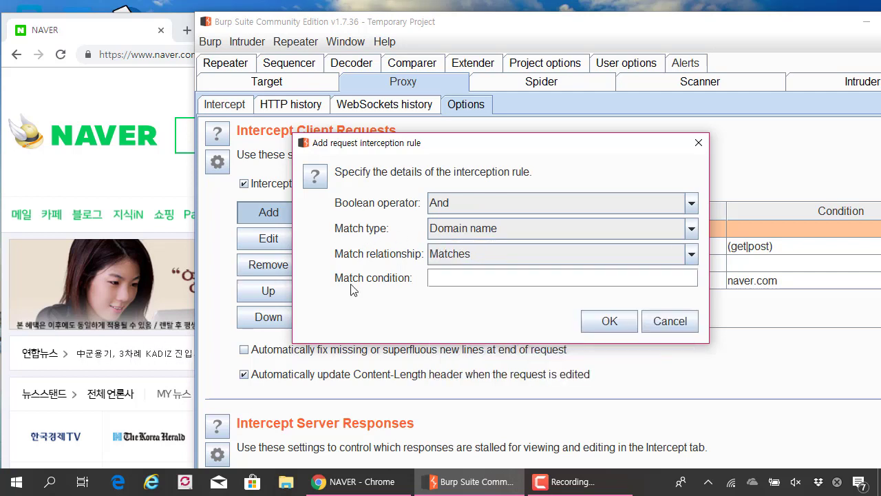
click(456, 281)
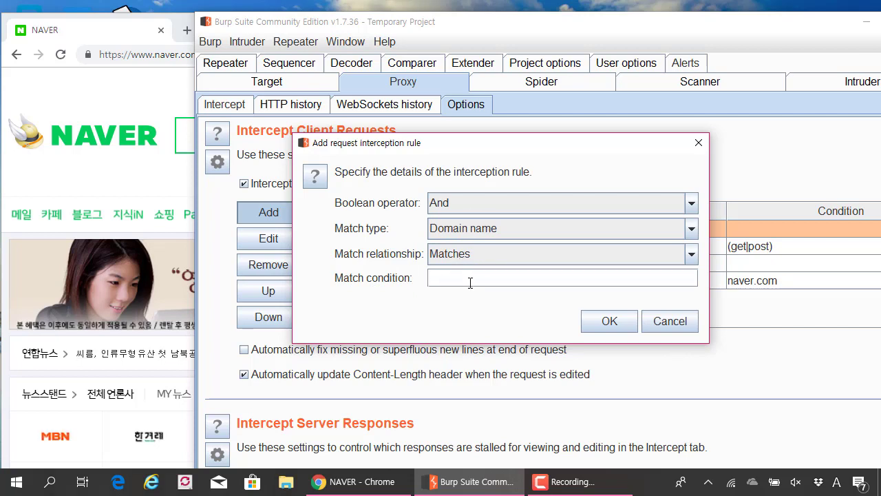
text(naver.com)
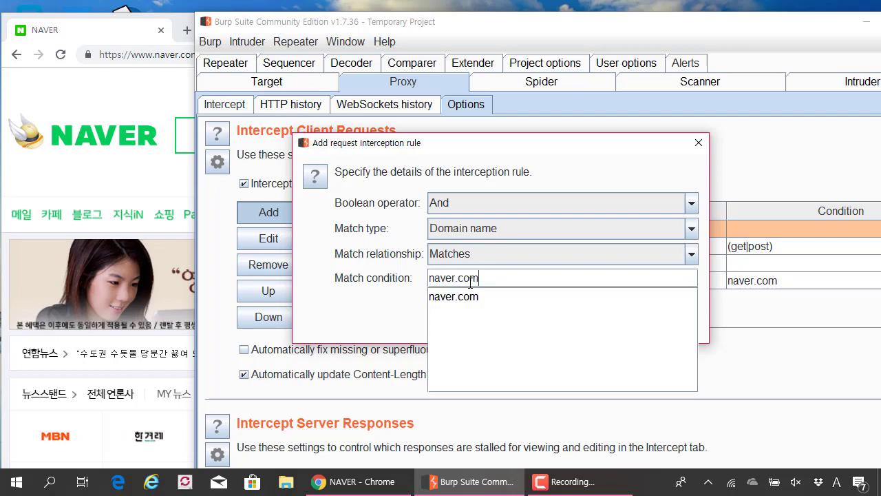
click(541, 297)
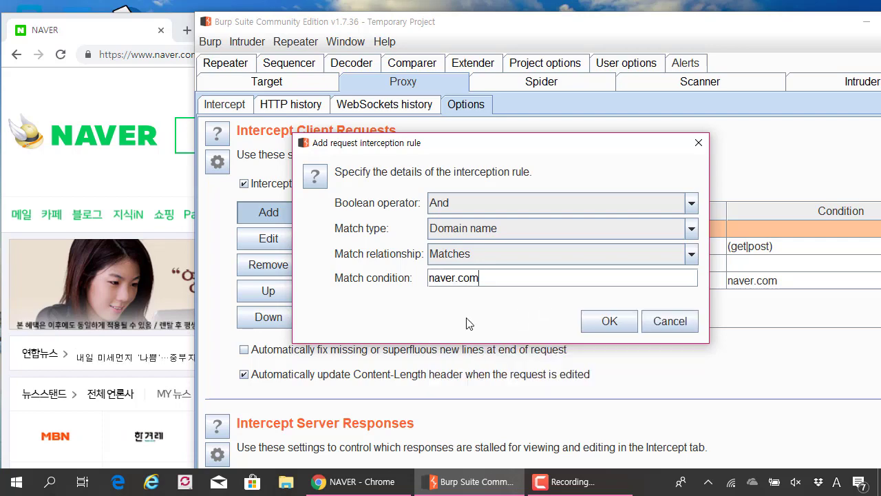
click(608, 322)
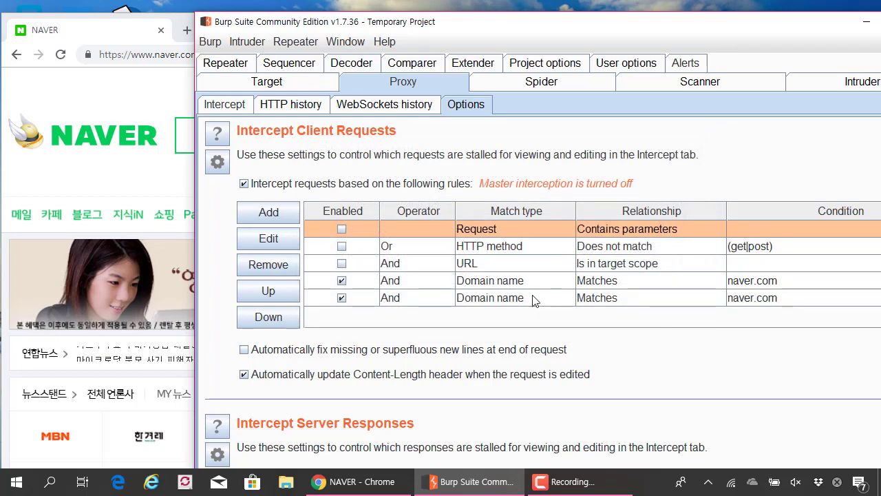
- Remove the duplicate naver.com domain name rule from the client request interception rules
click(620, 283)
click(499, 298)
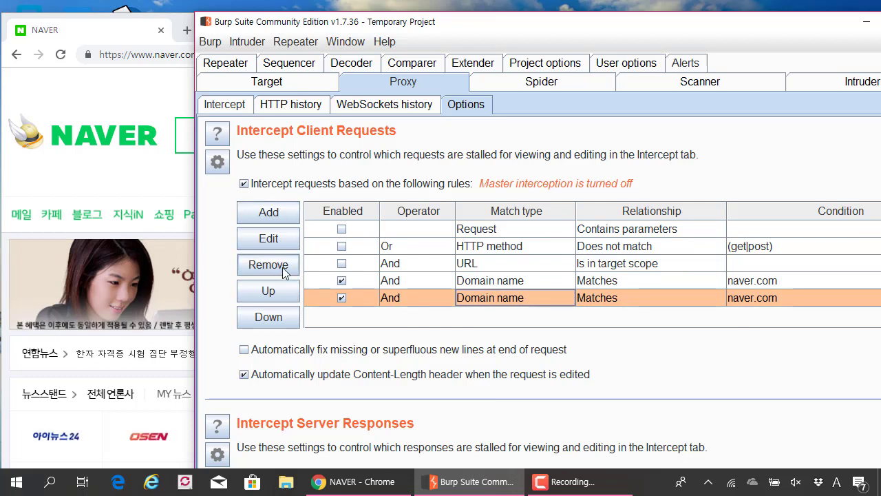
click(282, 269)
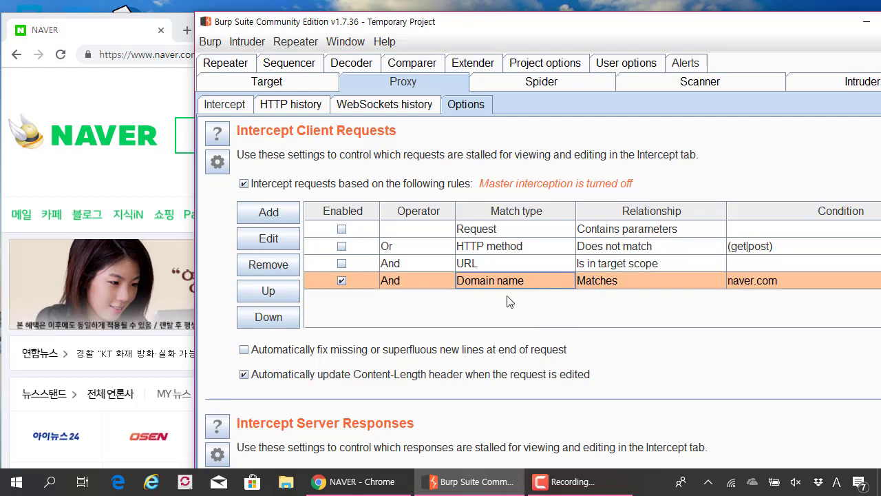
- Add a server response interception rule with operator And, match type Domain name, relationship Matches and condition naver.com
scroll(534, 301, down, 5)
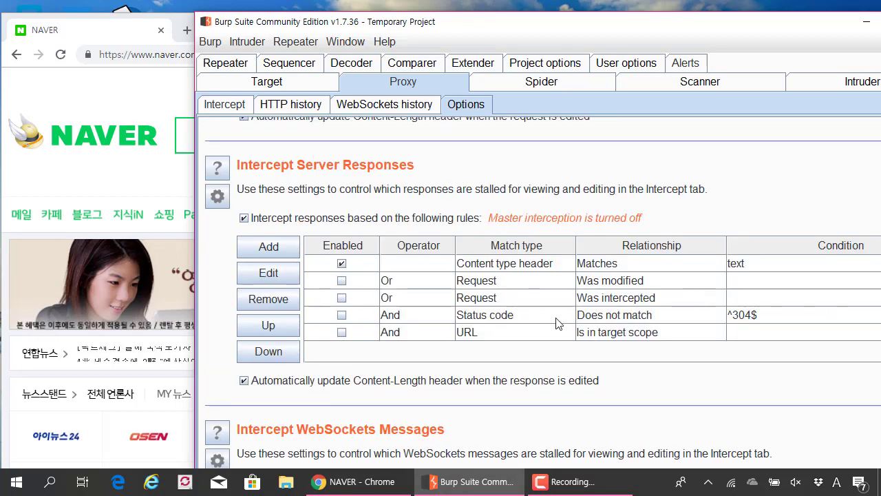
click(282, 252)
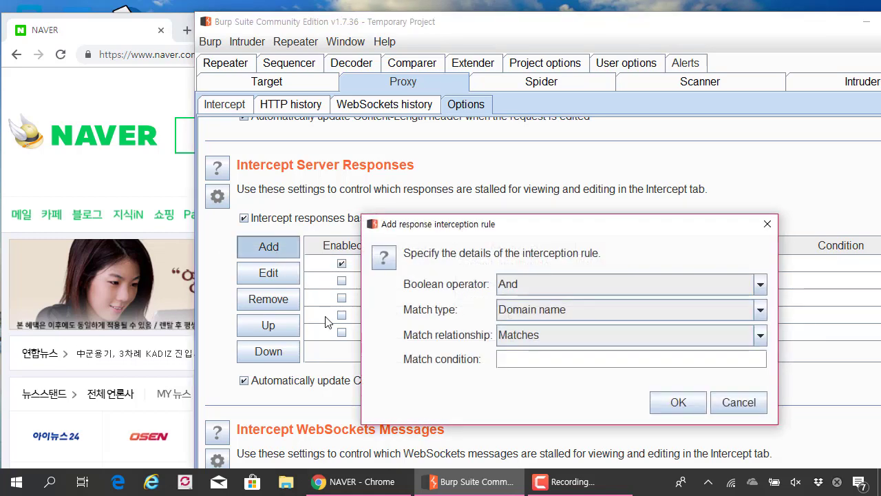
click(549, 317)
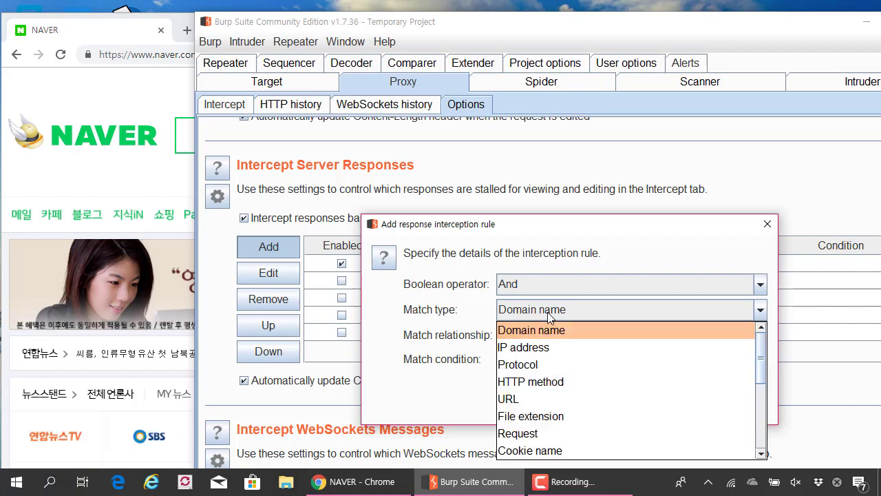
click(548, 313)
click(543, 358)
text(nave)
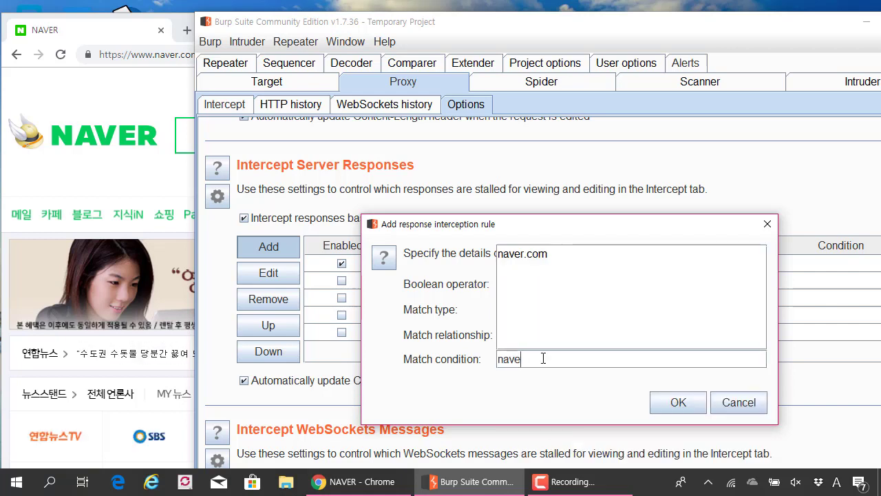
text(r.com)
click(503, 252)
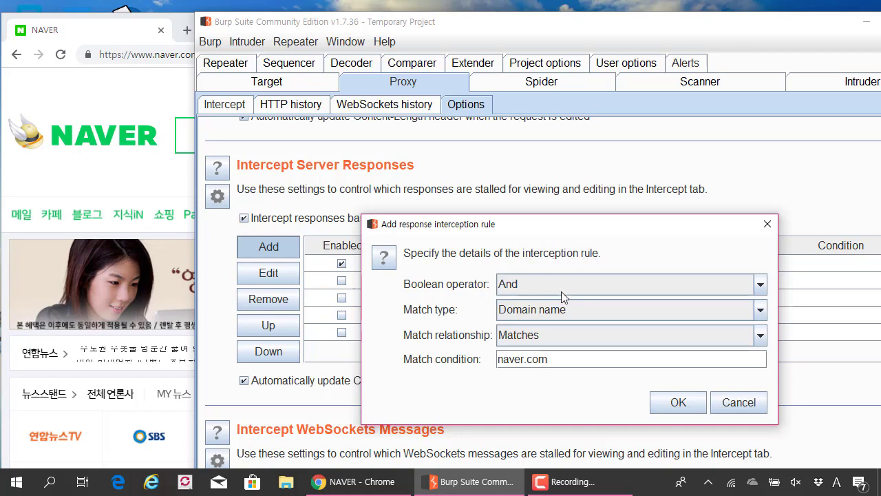
click(678, 402)
scroll(403, 302, down, 1)
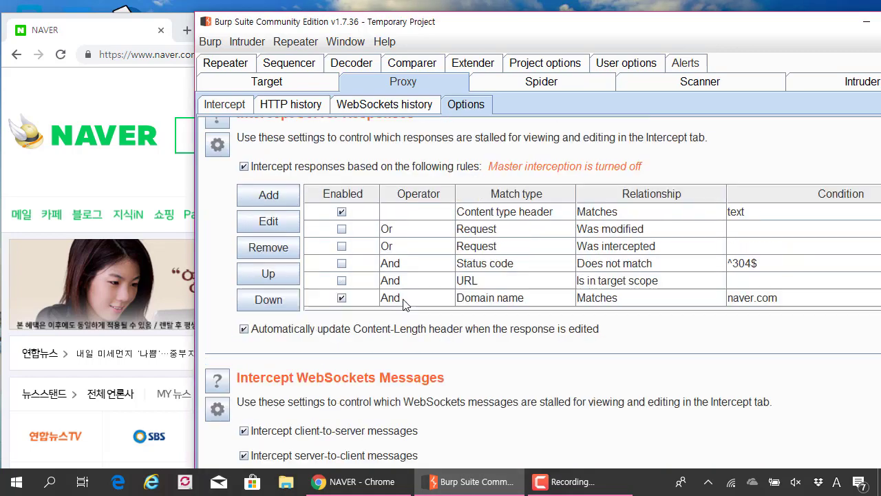
- Check the client request and server response rules and turn proxy interception back on
scroll(405, 304, up, 6)
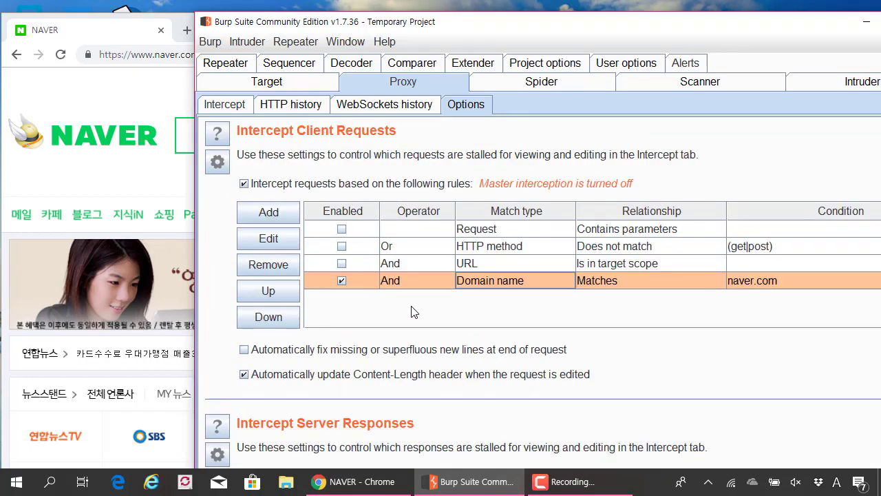
scroll(505, 307, down, 3)
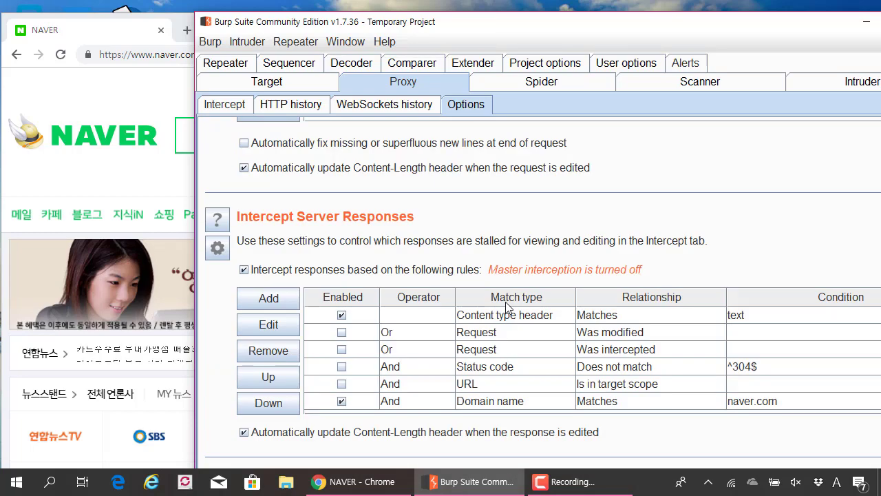
scroll(505, 307, up, 4)
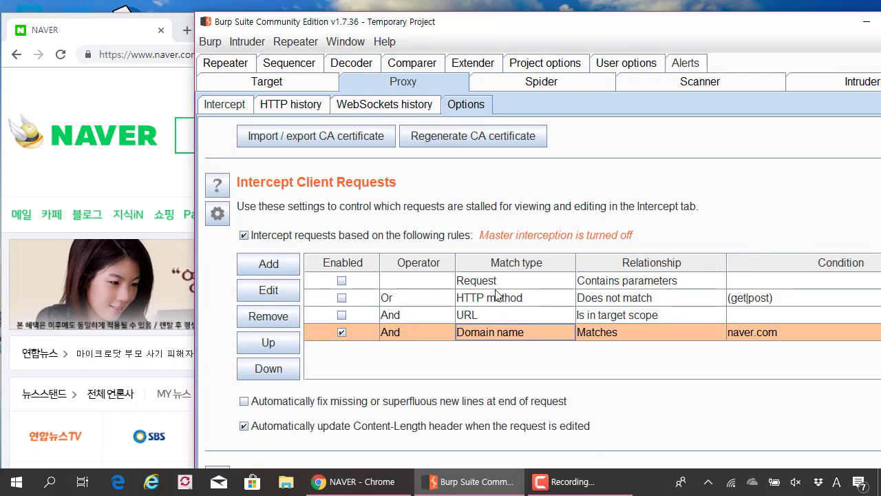
scroll(492, 307, down, 3)
scroll(492, 308, up, 4)
scroll(490, 306, up, 3)
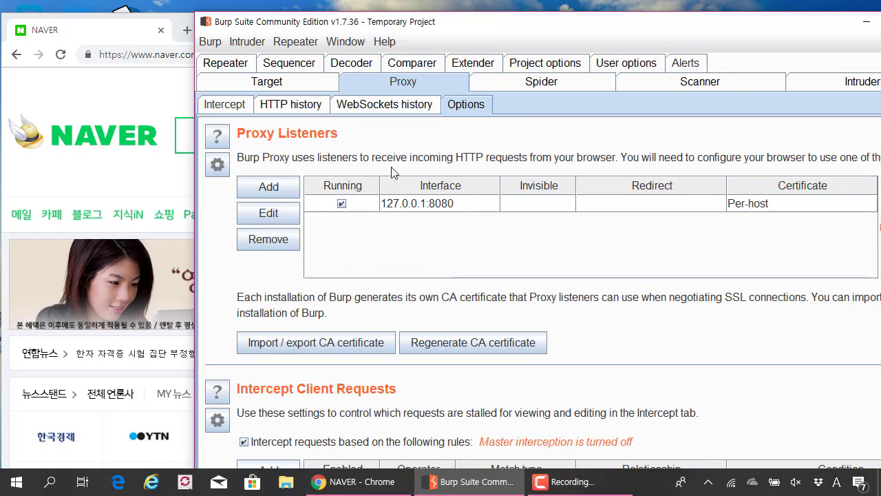
click(232, 107)
click(467, 161)
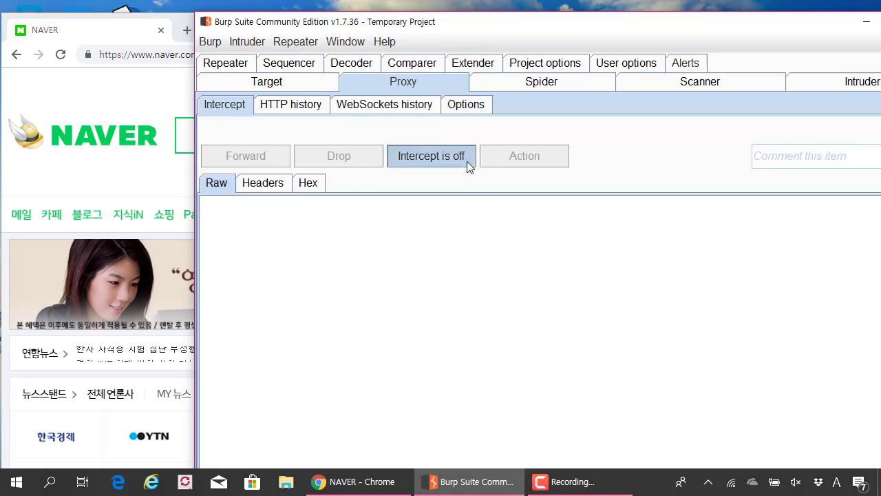
click(142, 55)
key(Return)
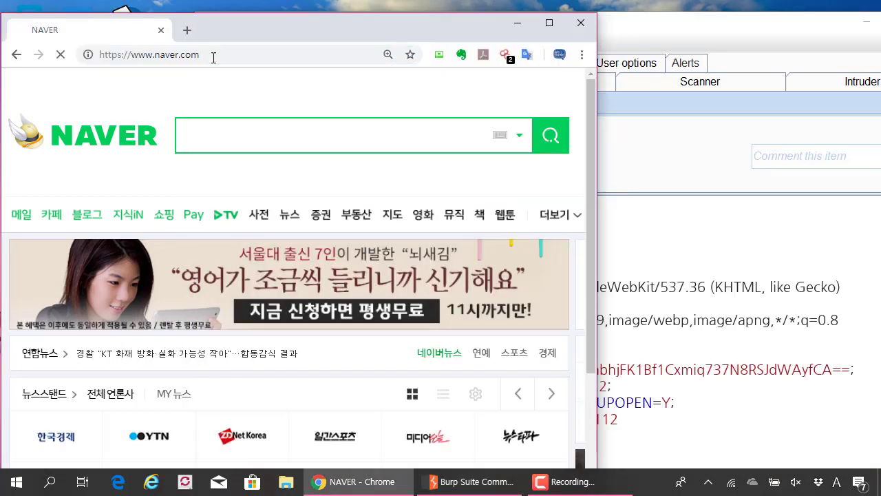
key(alt+Tab)
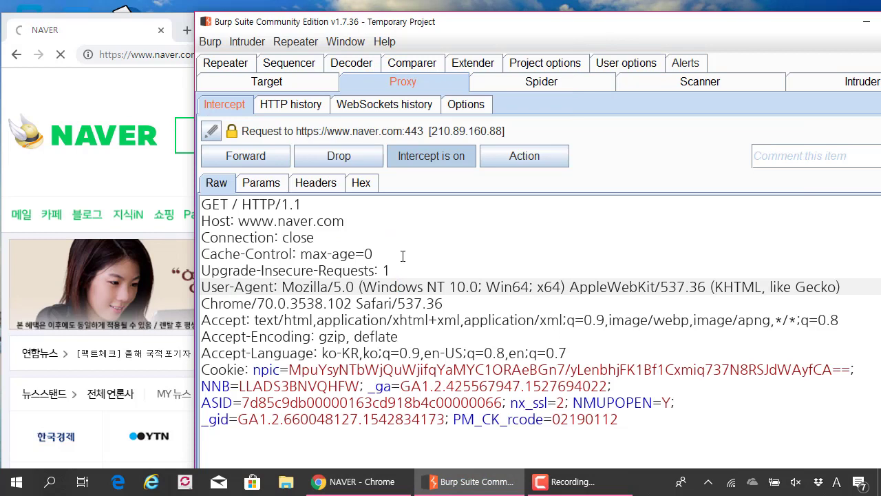
click(250, 158)
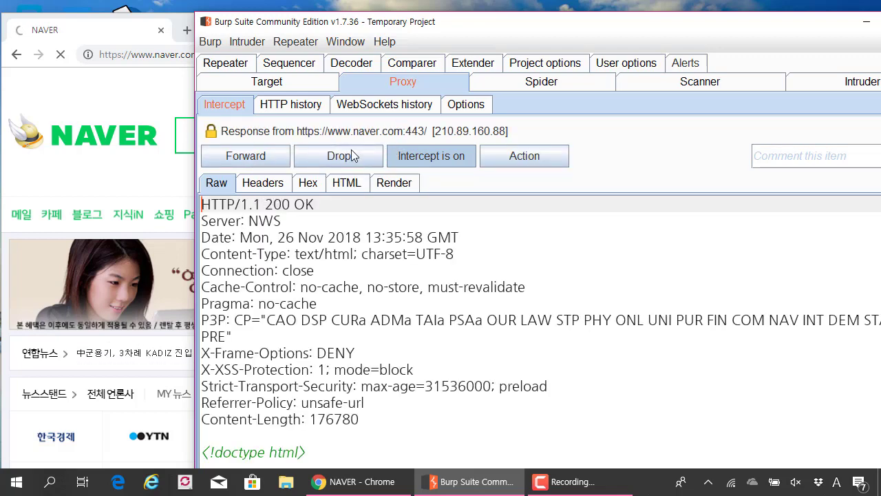
- Forward the intercepted naver.com requests and responses until the NAVER page finishes loading, and turn proxy interception off
click(274, 158)
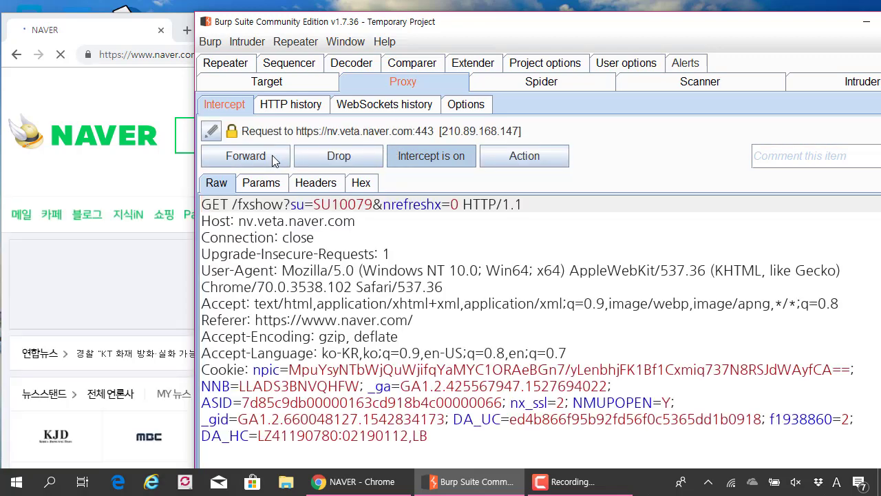
click(237, 157)
click(279, 156)
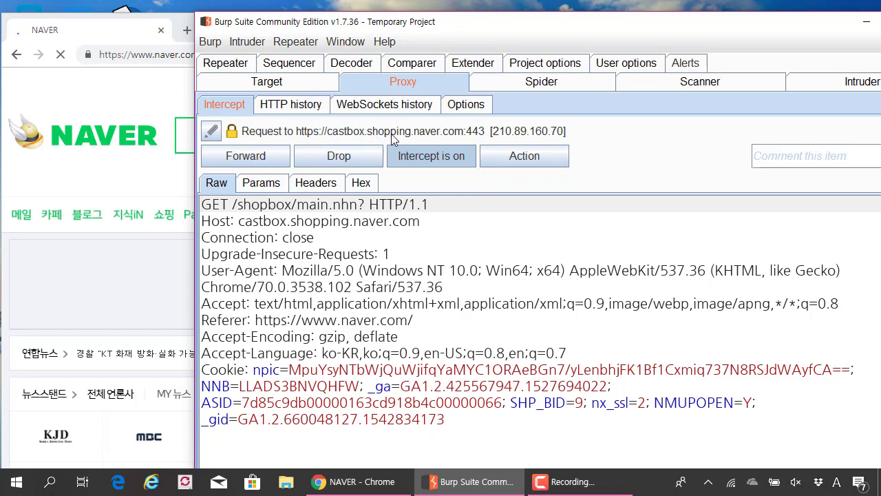
click(271, 164)
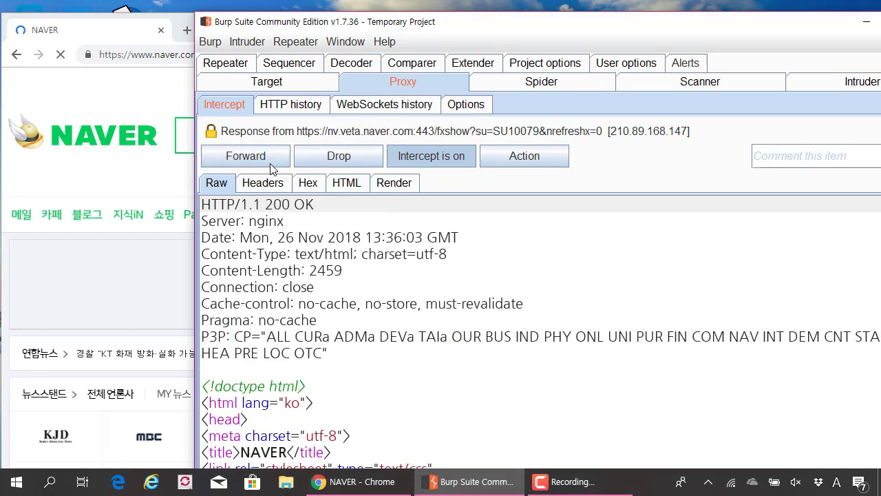
click(278, 159)
click(278, 159)
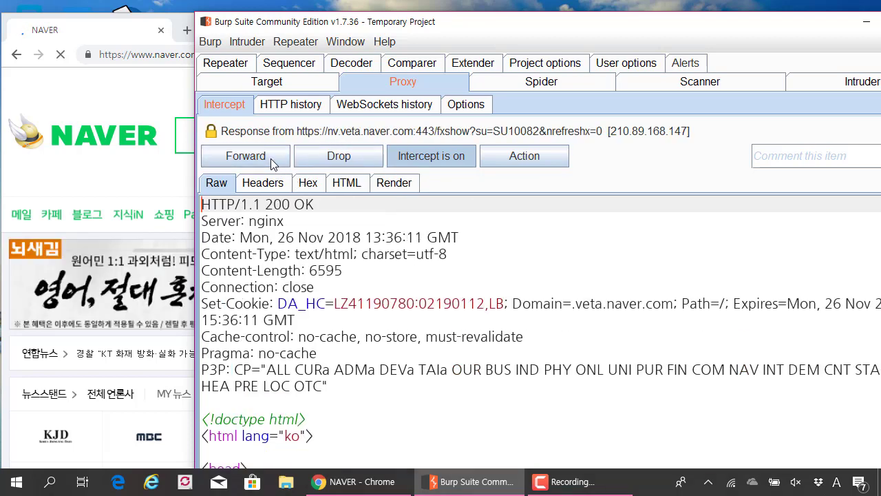
click(271, 159)
click(271, 158)
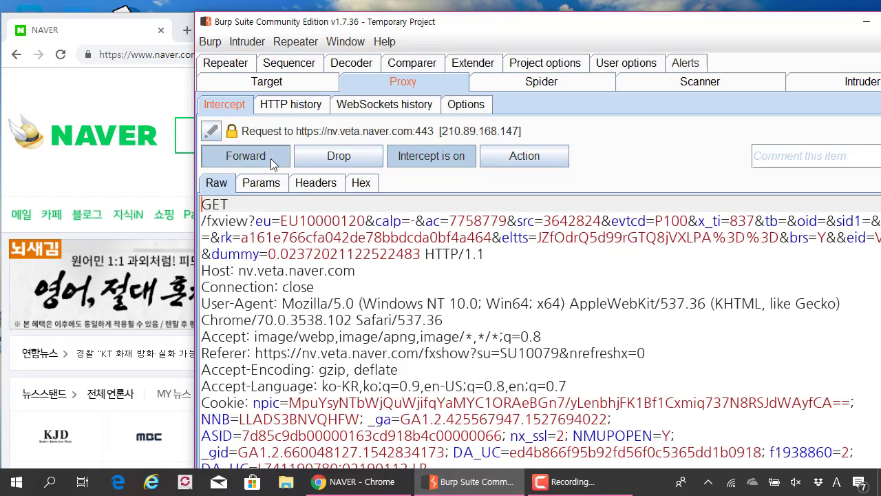
click(270, 158)
click(425, 164)
- Review the proxy listener and client request interception rules in the proxy options, including the naver.com domain name rule
click(467, 107)
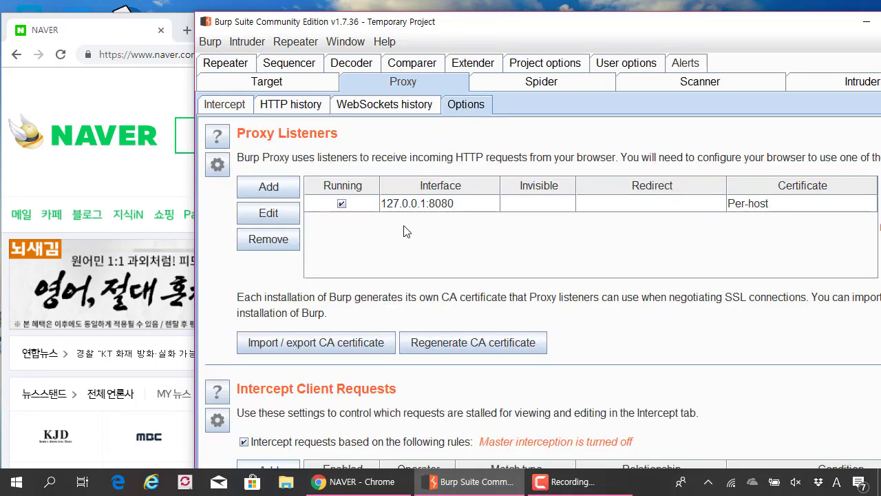
scroll(415, 229, down, 5)
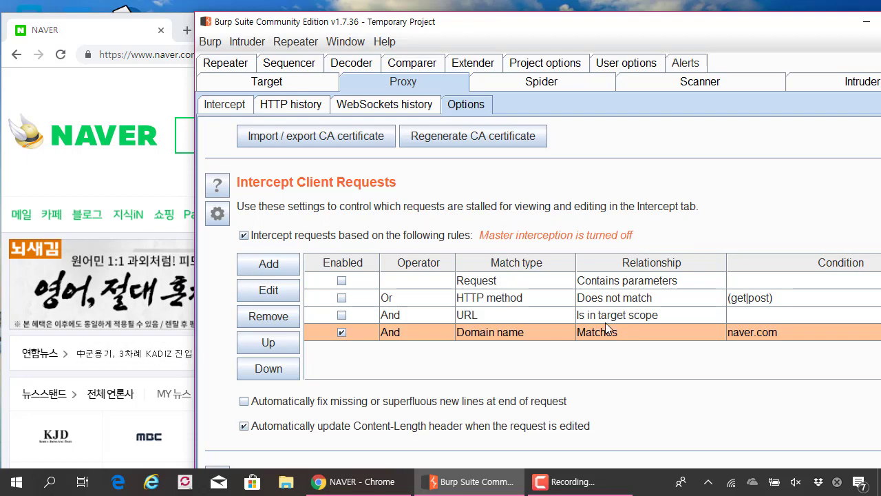
scroll(407, 277, up, 3)
drag(419, 25, 395, 29)
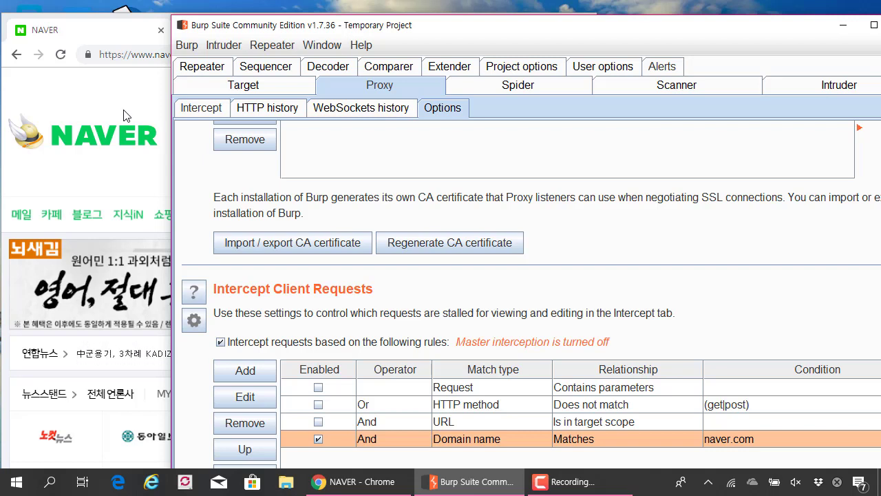
scroll(528, 276, down, 3)
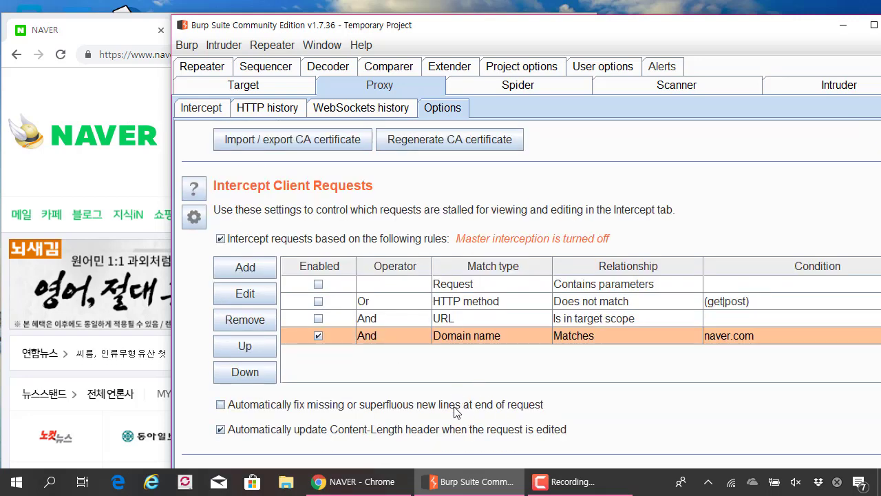
drag(461, 39, 522, 46)
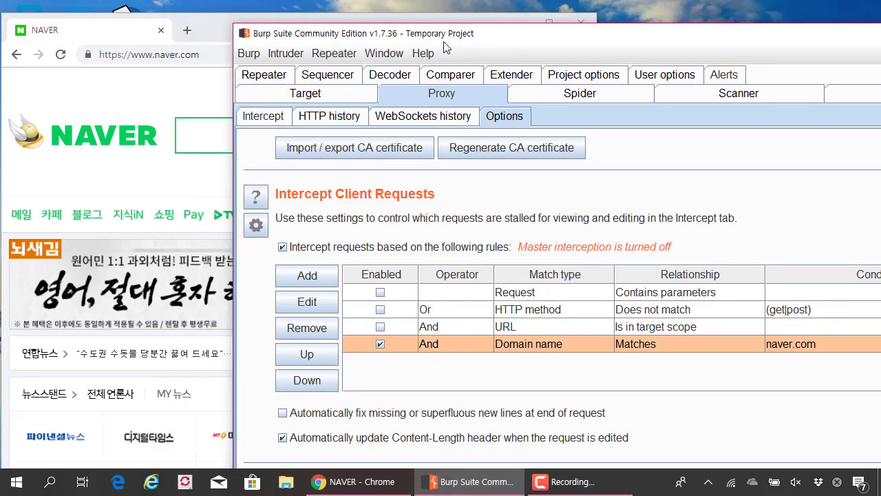
drag(442, 40, 372, 43)
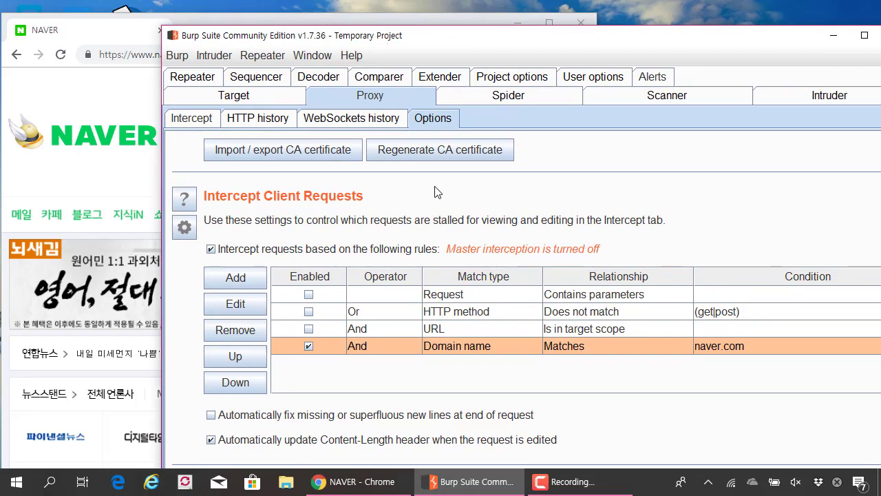
scroll(435, 193, up, 3)
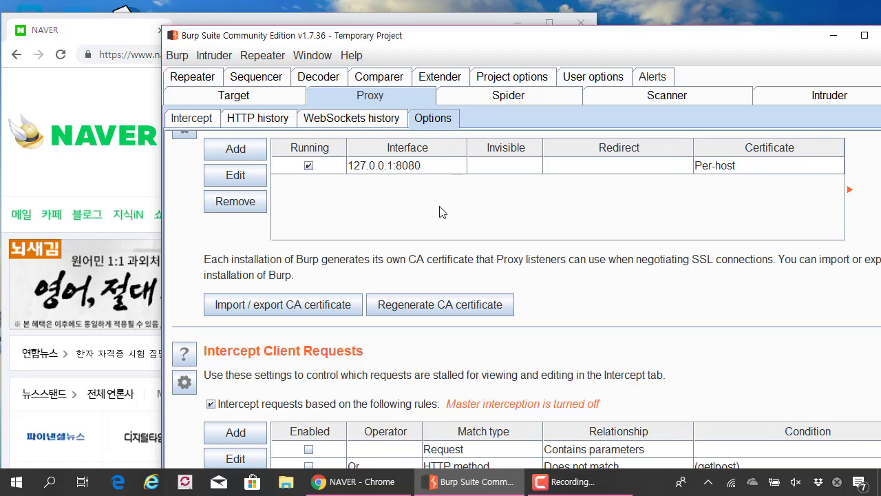
scroll(440, 210, down, 3)
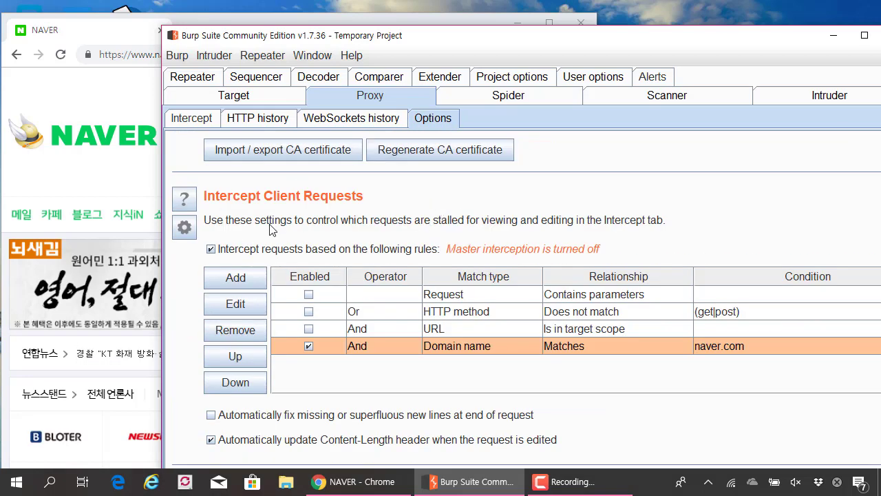
scroll(274, 230, down, 2)
scroll(309, 314, up, 1)
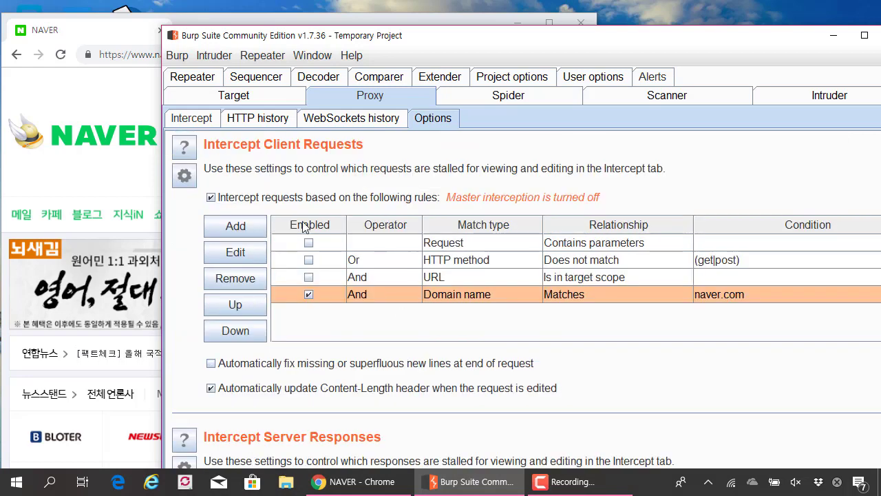